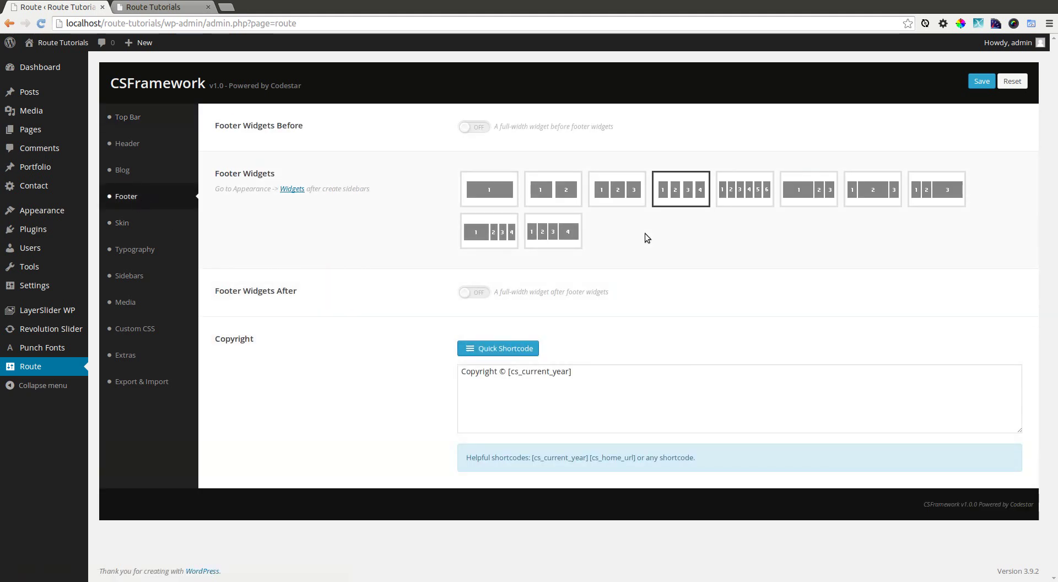
Step: Set the Footer Widgets layout to four equal columns and save the theme options
{"action": "left_click", "coordinate": [632, 203]}
{"action": "left_click", "coordinate": [667, 200]}
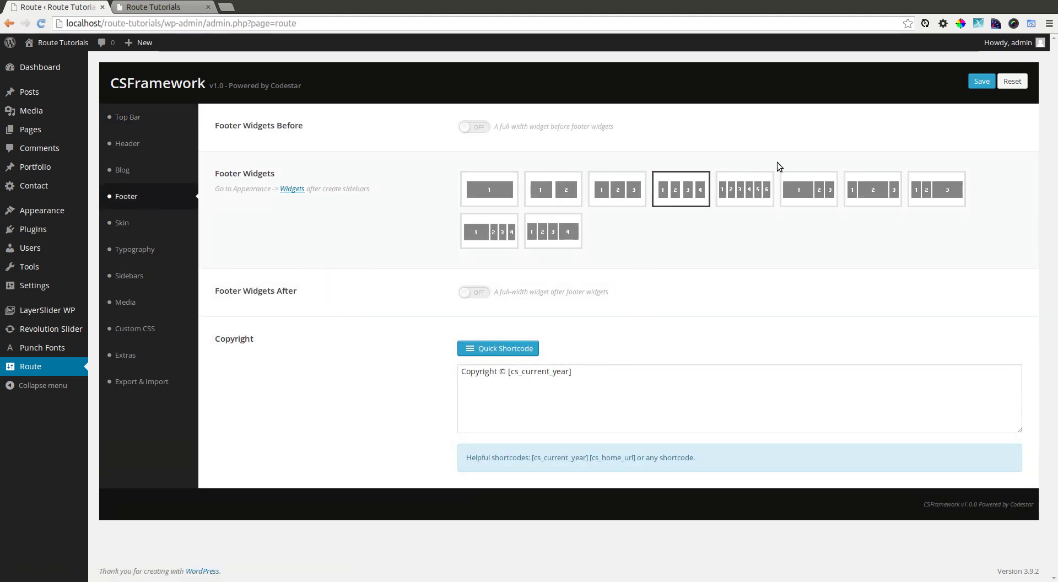
{"action": "left_click", "coordinate": [981, 81]}
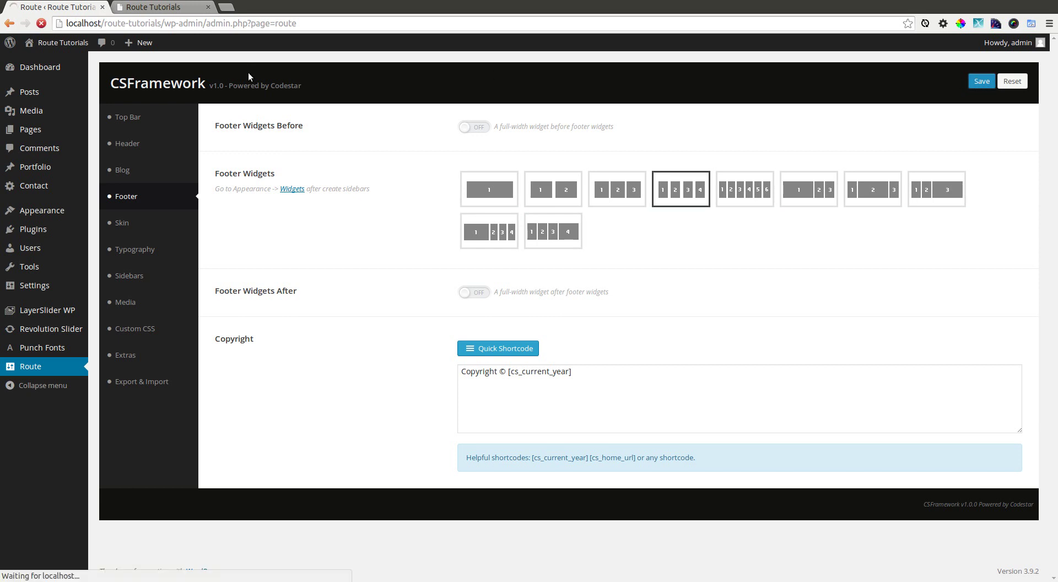
Step: Open the Widgets admin page in a separate browser tab and switch to it
{"action": "mouse_move", "coordinate": [54, 212]}
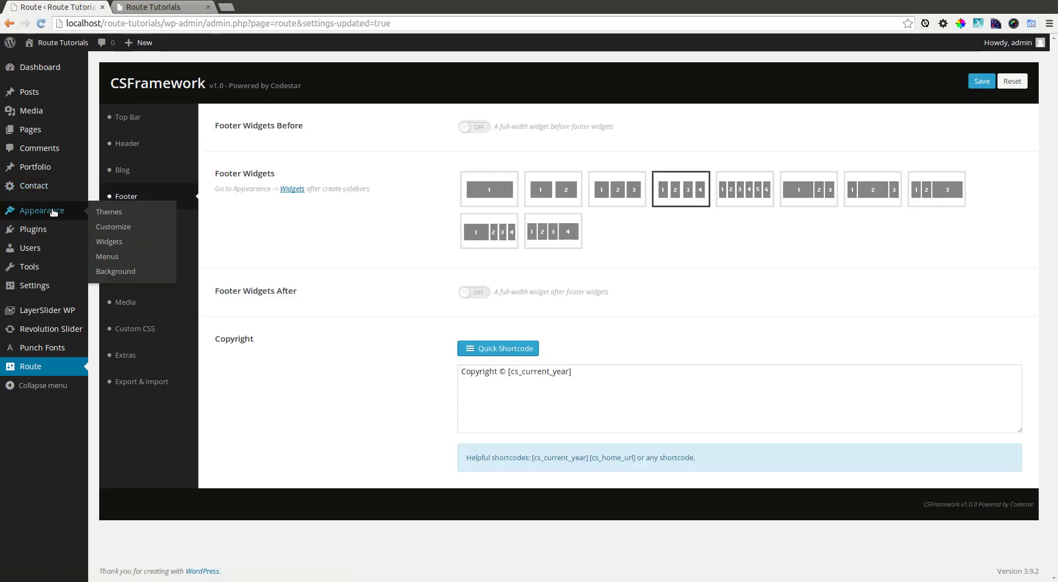
{"action": "middle_click", "coordinate": [108, 242]}
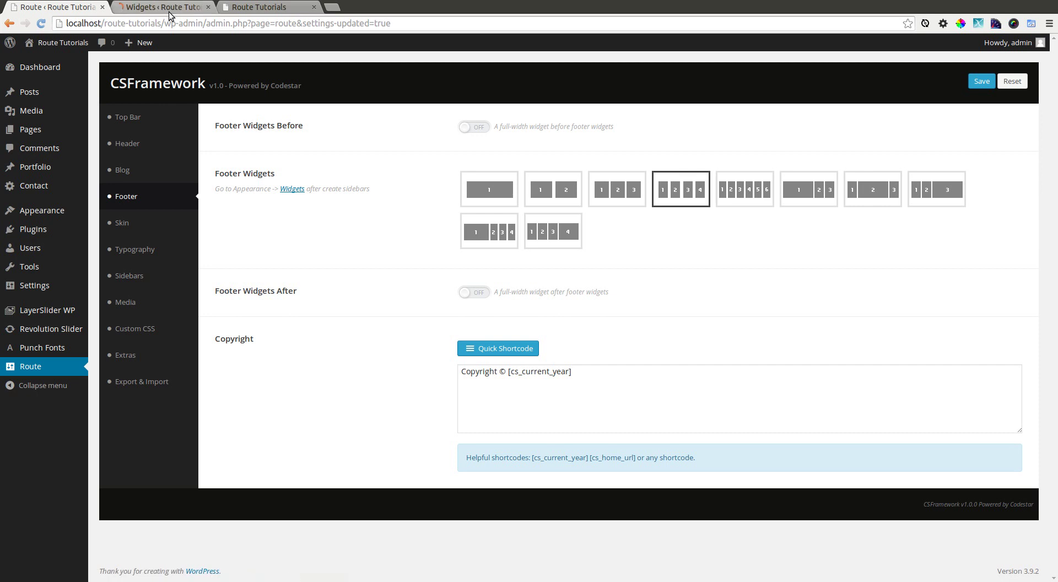
{"action": "left_click", "coordinate": [170, 12]}
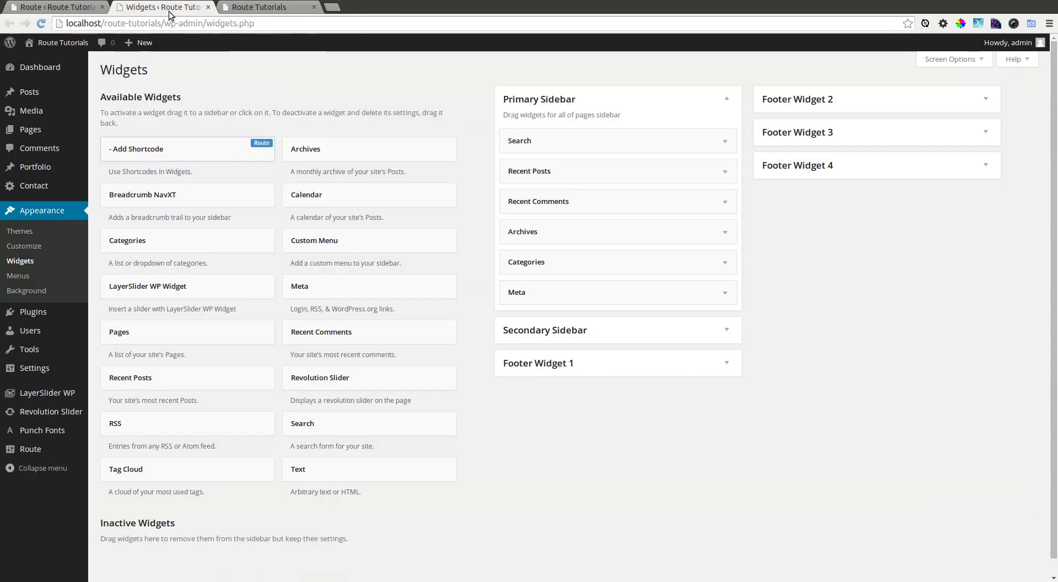
Step: Collapse the Primary Sidebar area and expand the Footer Widget 1, 2, 3 and 4 areas
{"action": "left_click", "coordinate": [597, 101]}
{"action": "left_click", "coordinate": [579, 164]}
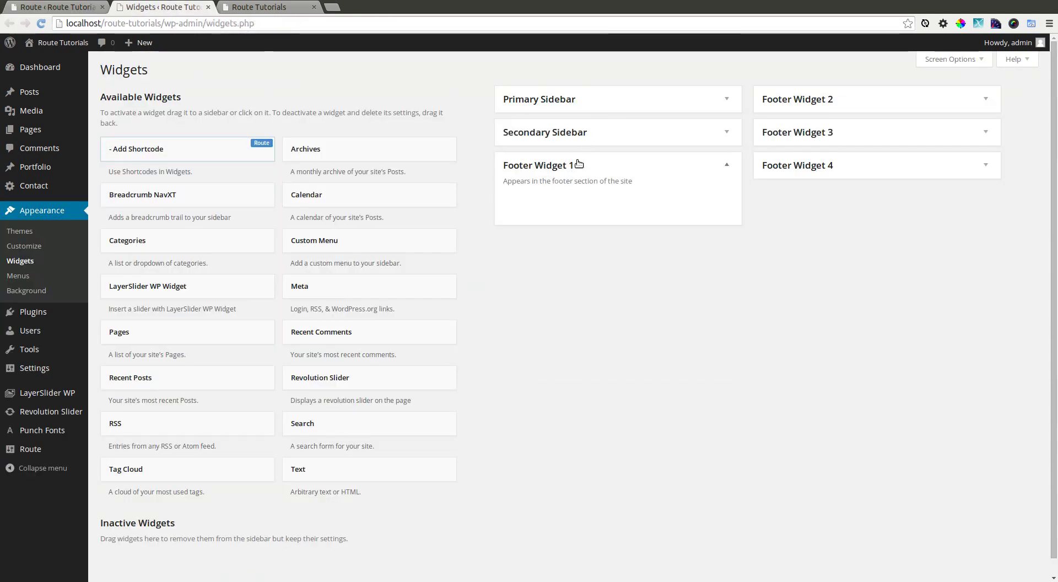
{"action": "left_click", "coordinate": [812, 103]}
{"action": "left_click", "coordinate": [809, 176]}
{"action": "left_click", "coordinate": [817, 262]}
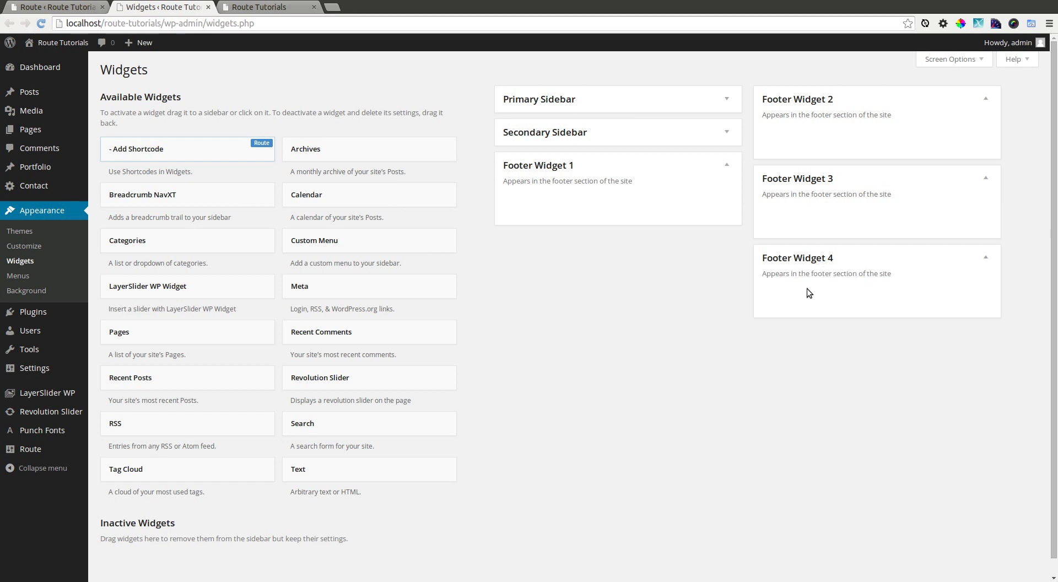
Step: Add a Text widget to the Footer Widget 1 area, title it "Footer Widget 1", and copy the title
{"action": "left_click_drag", "start_coordinate": [302, 472], "coordinate": [532, 216]}
{"action": "left_click", "coordinate": [547, 247]}
{"action": "type", "text": "Footer Widget 1"}
{"action": "key", "text": "ctrl+a"}
{"action": "key", "text": "ctrl+c"}
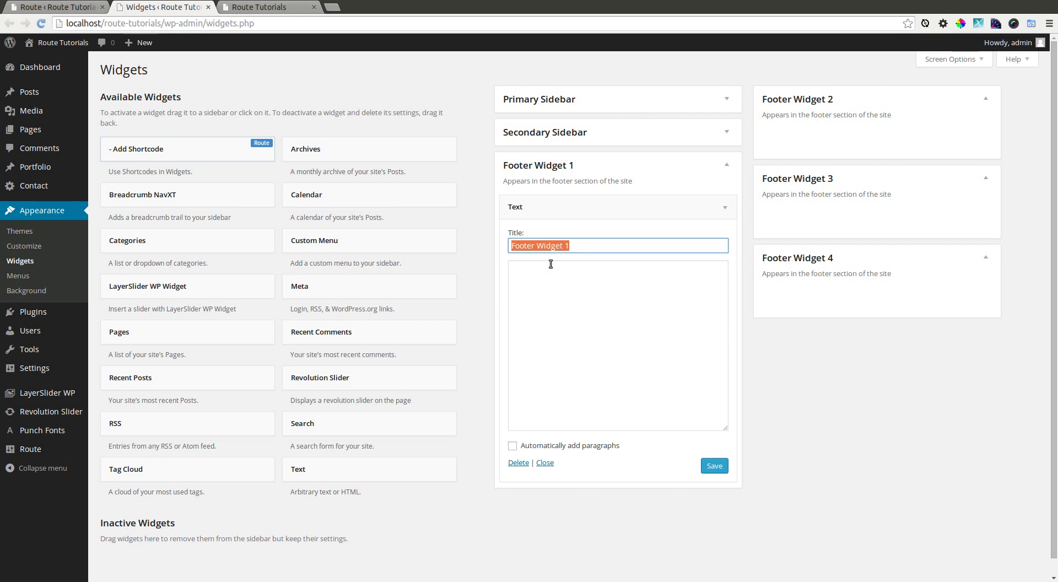
Step: Add a Text widget to the Footer Widget 2 area and title it "Footer Widget 2"
{"action": "left_click_drag", "start_coordinate": [308, 469], "coordinate": [817, 135]}
{"action": "left_click", "coordinate": [821, 179]}
{"action": "key", "text": "ctrl+v"}
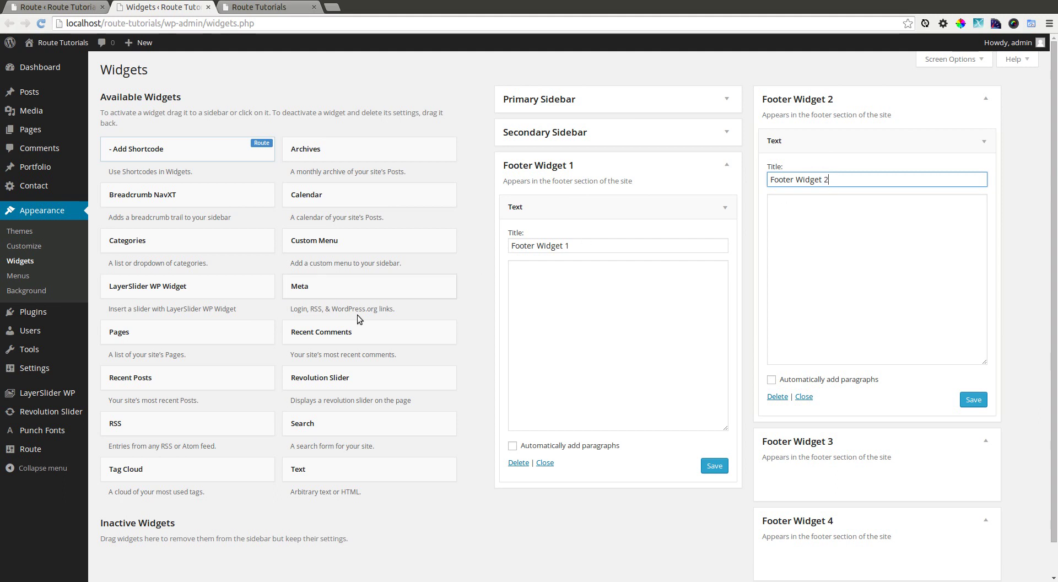
Step: Add a Text widget to the Footer Widget 3 area and title it "Footer Widget 3"
{"action": "left_click_drag", "start_coordinate": [309, 469], "coordinate": [825, 472]}
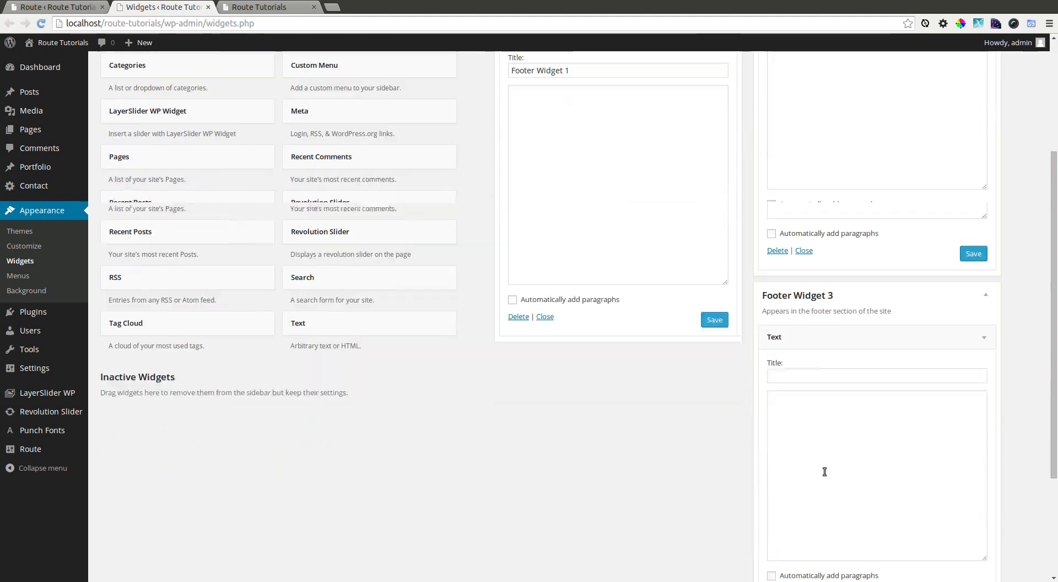
{"action": "left_click", "coordinate": [816, 347]}
{"action": "key", "text": "ctrl+v"}
{"action": "key", "text": "BackSpace"}
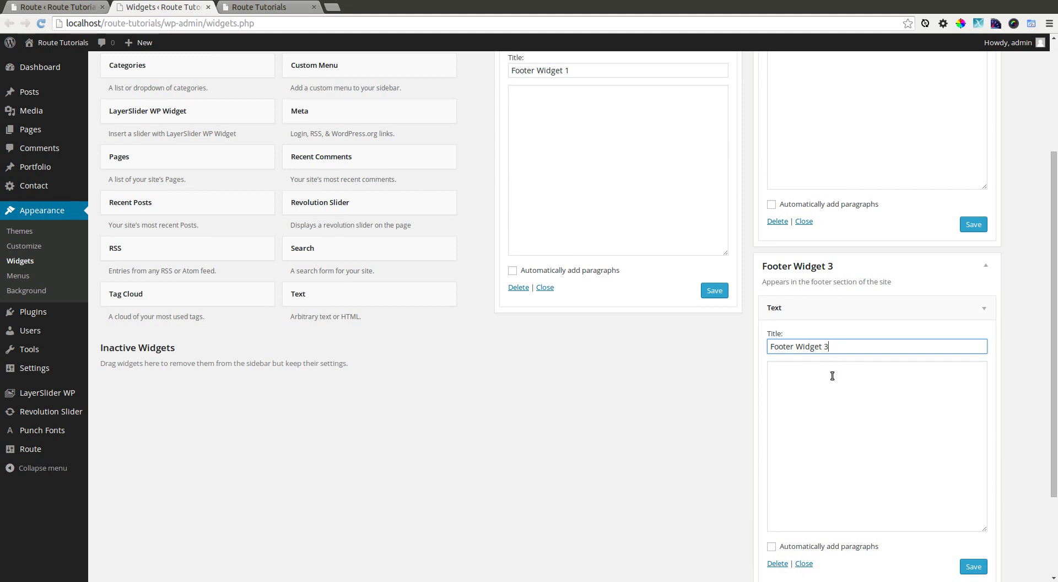
Step: Add a Text widget to the Footer Widget 4 area and title it "Footer Widget 4"
{"action": "scroll", "coordinate": [833, 374], "scroll_direction": "down", "scroll_amount": 3}
{"action": "left_click_drag", "start_coordinate": [331, 174], "coordinate": [837, 529]}
{"action": "left_click", "coordinate": [799, 364]}
{"action": "key", "text": "ctrl+v"}
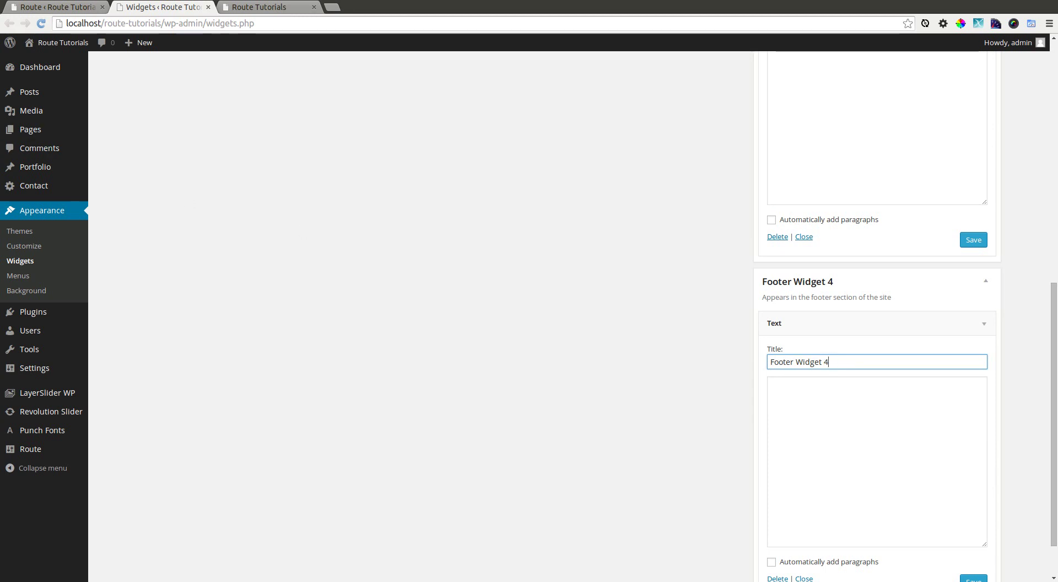
Step: Fill the body of all four footer Text widgets with the "Lorem Ipsum is simply dummy text" paragraph, ending at "remaining essentially unchanged."
{"action": "left_click", "coordinate": [867, 414]}
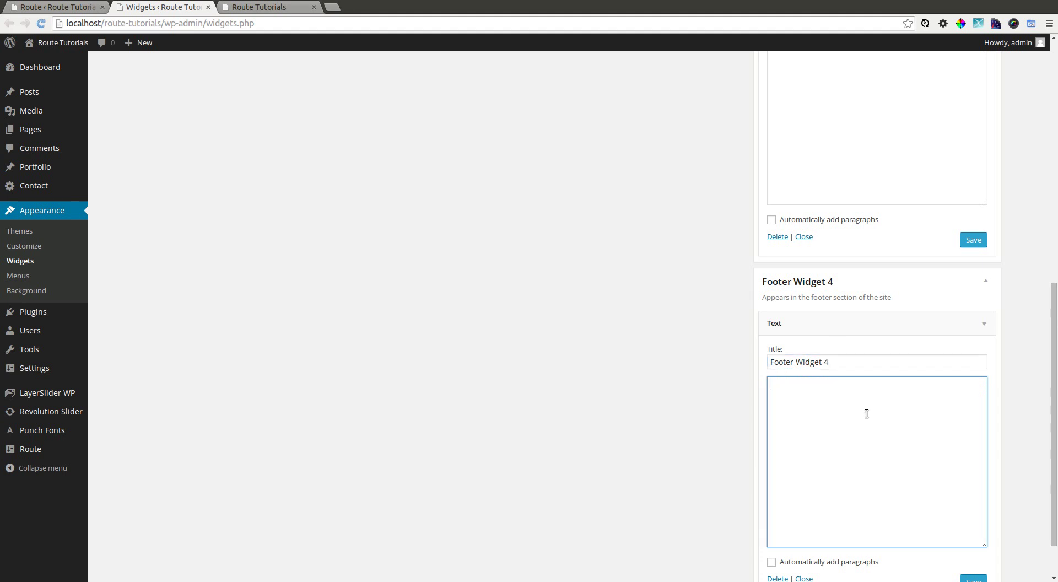
{"action": "type", "text": "Lorem Ipsum is simply dummy text of the printing and typesetting industry. Lorem Ipsum has been the industry's standard dummy text ever since the 1500s, when an unknown printer took a galley of type and scrambled it to make a type specimen book. It has survived not only five centuries, but also the leap into electronic typesetting, remaining essentially unchanged."}
{"action": "left_click", "coordinate": [831, 196]}
{"action": "scroll", "coordinate": [830, 195], "scroll_direction": "up", "scroll_amount": 3}
{"action": "type", "text": "Lorem Ipsum is simply dummy text of the printing and typesetting industry. Lorem Ipsum has been the industry's standard dummy text ever since the 1500s, when an unknown printer took a galley of type and scrambled it to make a type specimen book. It has survived not only five centuries, but also the leap into electronic typesetting, remaining essentially unchanged."}
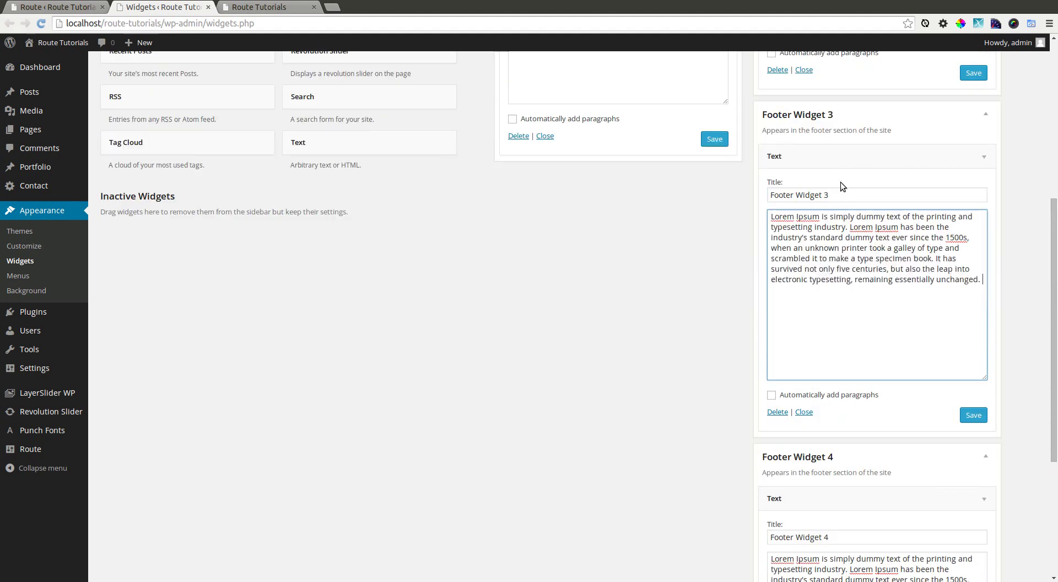
{"action": "scroll", "coordinate": [841, 182], "scroll_direction": "up", "scroll_amount": 3}
{"action": "left_click", "coordinate": [914, 173]}
{"action": "type", "text": "Lorem Ipsum is simply dummy text of the printing and typesetting industry. Lorem Ipsum has been the industry's standard dummy text ever since the 1500s, when an unknown printer took a galley of type and scrambled it to make a type specimen book. It has survived not only five centuries, but also the leap into electronic typesetting, remaining essentially unchanged."}
{"action": "scroll", "coordinate": [683, 194], "scroll_direction": "up", "scroll_amount": 3}
{"action": "left_click", "coordinate": [606, 243]}
{"action": "type", "text": "Lorem Ipsum is simply dummy text of the printing and typesetting industry. Lorem Ipsum has been the industry's standard dummy text ever since the 1500s, when an unknown printer took a galley of type and scrambled it to make a type specimen book. It has survived not only five centuries, but also the leap into electronic typesetting, remaining essentially unchanged."}
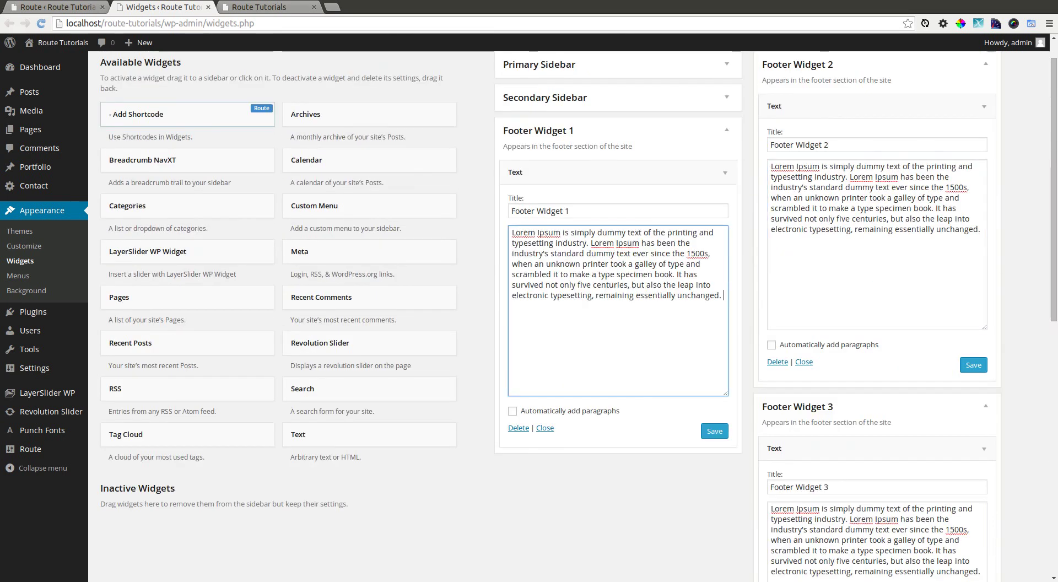
Step: Save the Text widgets in Footer Widget 1 through 4 and reload the Widgets page
{"action": "scroll", "coordinate": [881, 279], "scroll_direction": "up", "scroll_amount": 1}
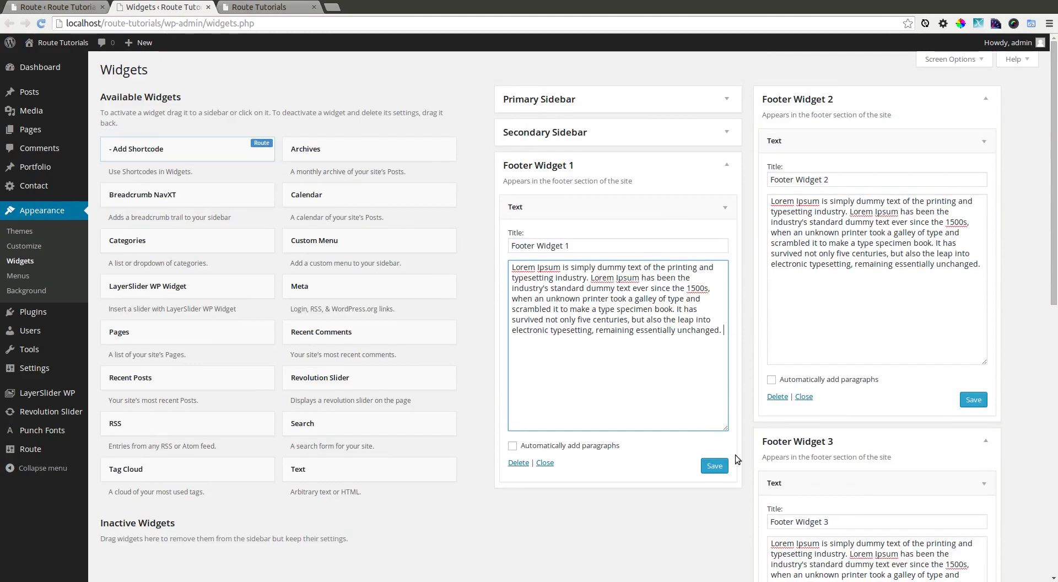
{"action": "left_click", "coordinate": [715, 466]}
{"action": "left_click", "coordinate": [973, 400]}
{"action": "scroll", "coordinate": [969, 400], "scroll_direction": "down", "scroll_amount": 5}
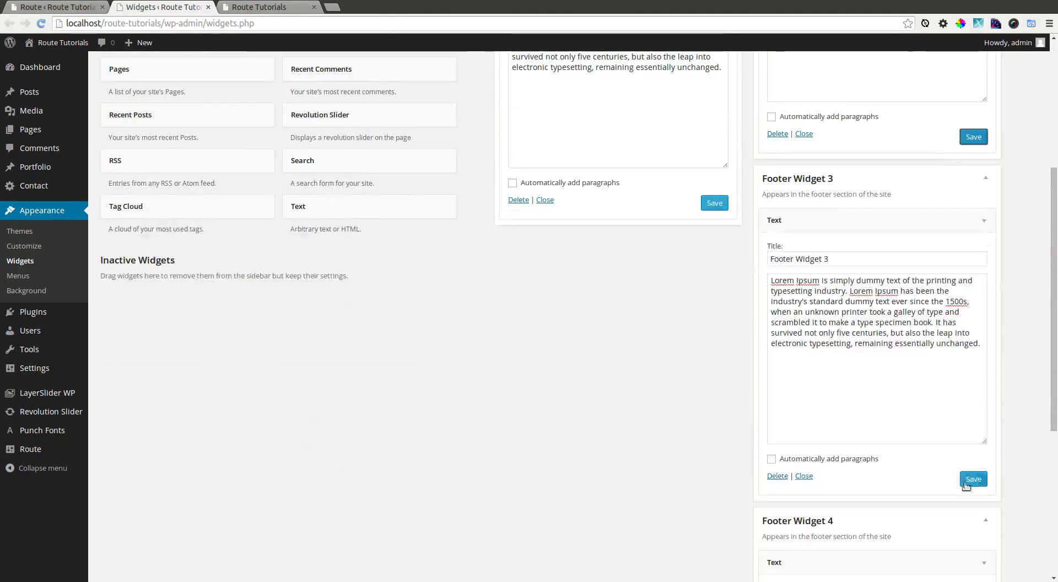
{"action": "left_click", "coordinate": [971, 480]}
{"action": "scroll", "coordinate": [970, 474], "scroll_direction": "down", "scroll_amount": 5}
{"action": "left_click", "coordinate": [973, 521]}
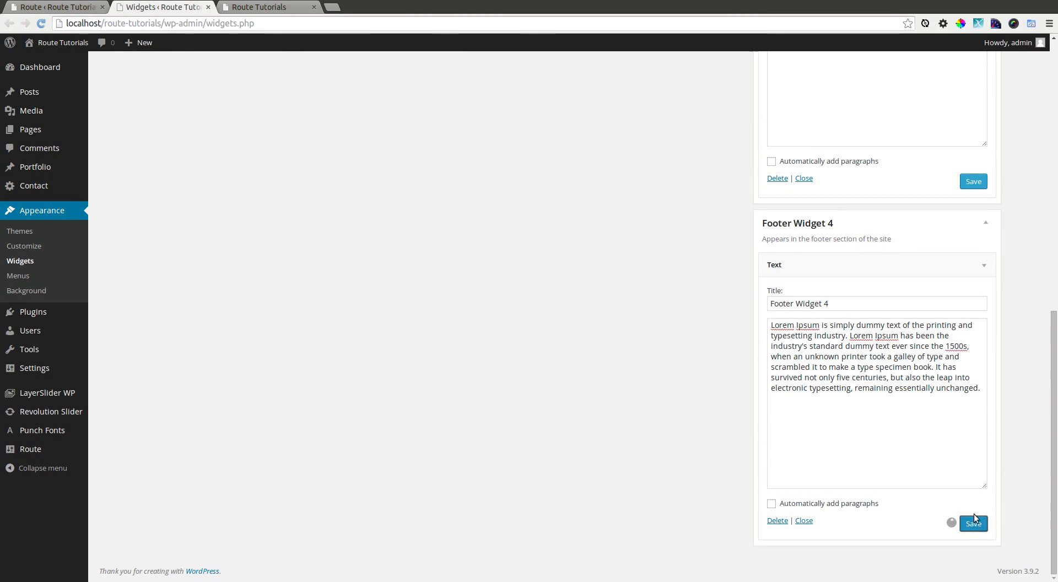
{"action": "scroll", "coordinate": [891, 298], "scroll_direction": "up", "scroll_amount": 10}
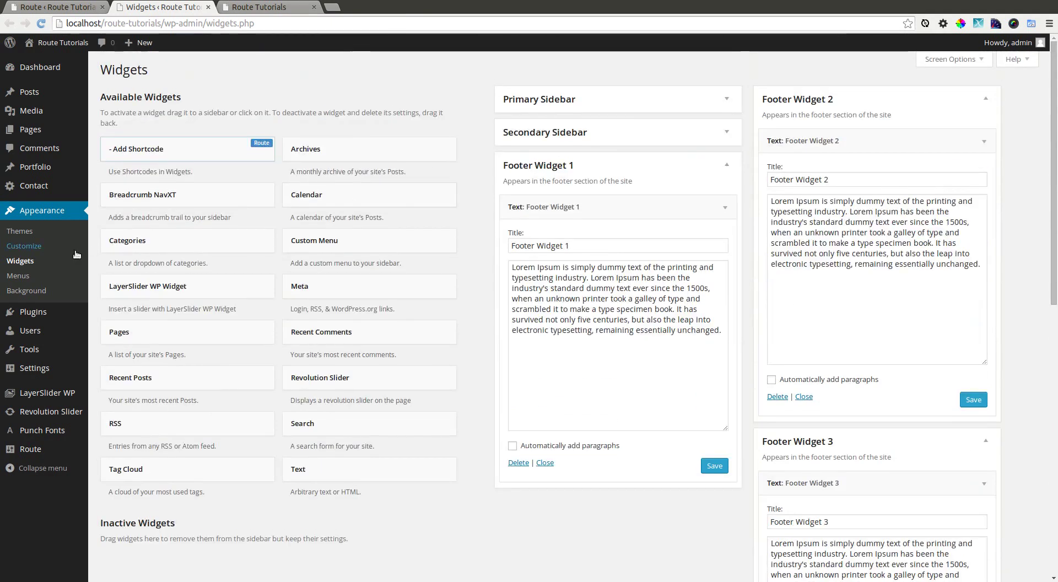
{"action": "left_click", "coordinate": [76, 254]}
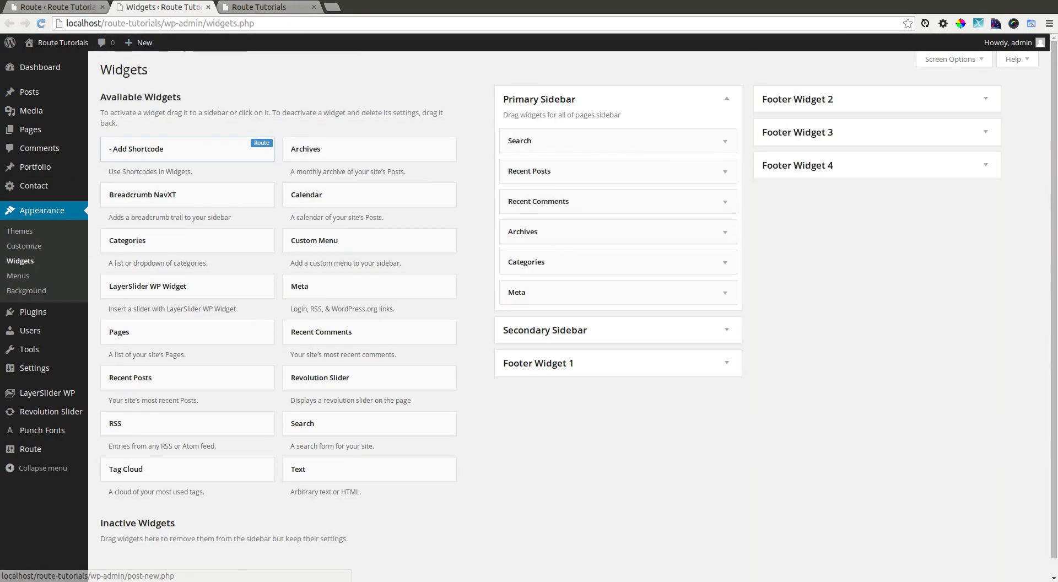
Step: Refresh the site's front page and examine the four-column footer widgets
{"action": "left_click", "coordinate": [259, 7]}
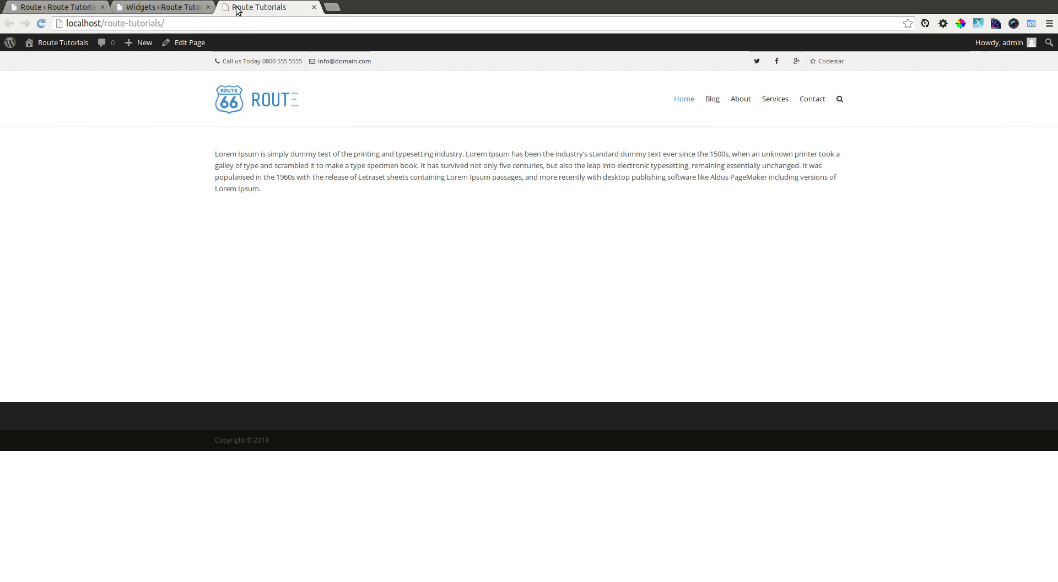
{"action": "left_click", "coordinate": [40, 23]}
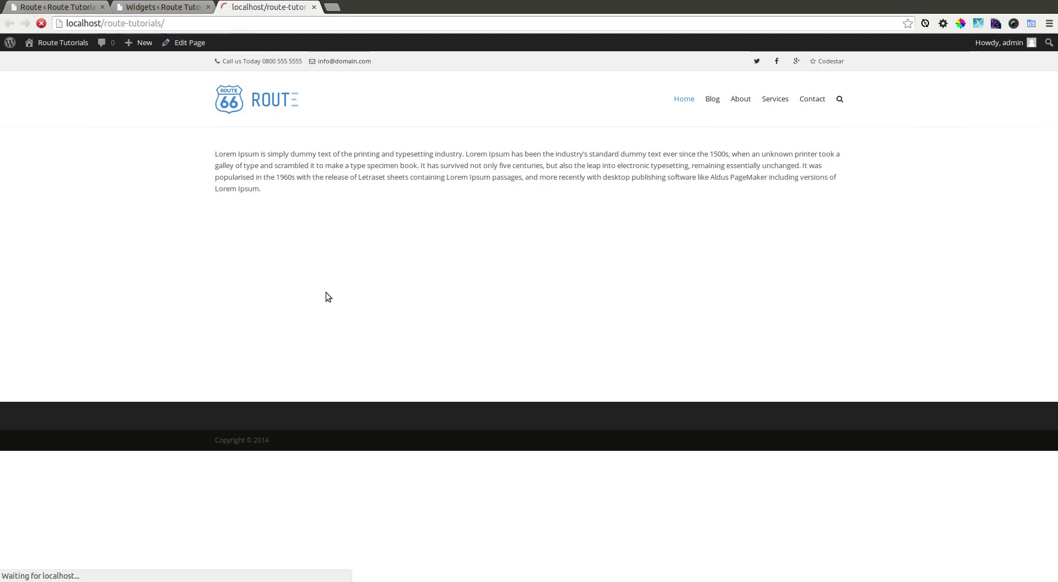
{"action": "scroll", "coordinate": [326, 293], "scroll_direction": "down", "scroll_amount": 1}
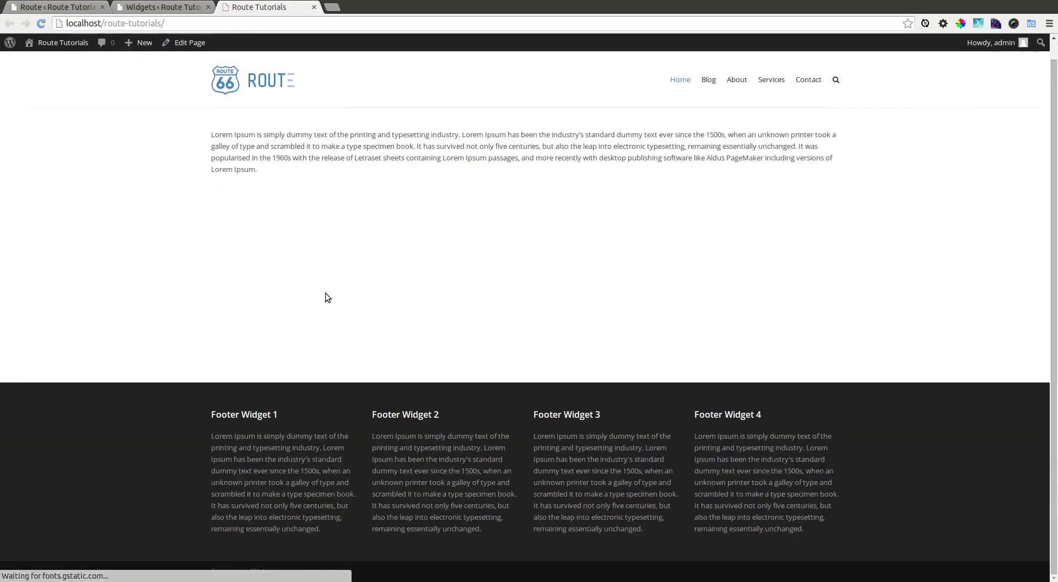
{"action": "left_click_drag", "start_coordinate": [168, 477], "coordinate": [797, 484]}
{"action": "left_click", "coordinate": [798, 484]}
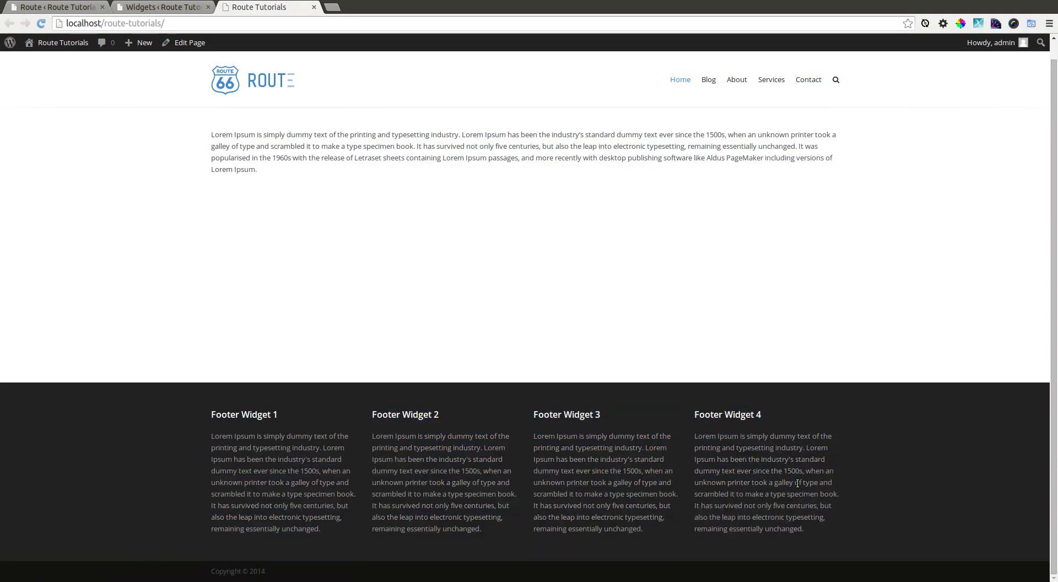
Step: Change the Footer Widgets layout to three equal columns in the theme options and save
{"action": "left_click", "coordinate": [80, 5]}
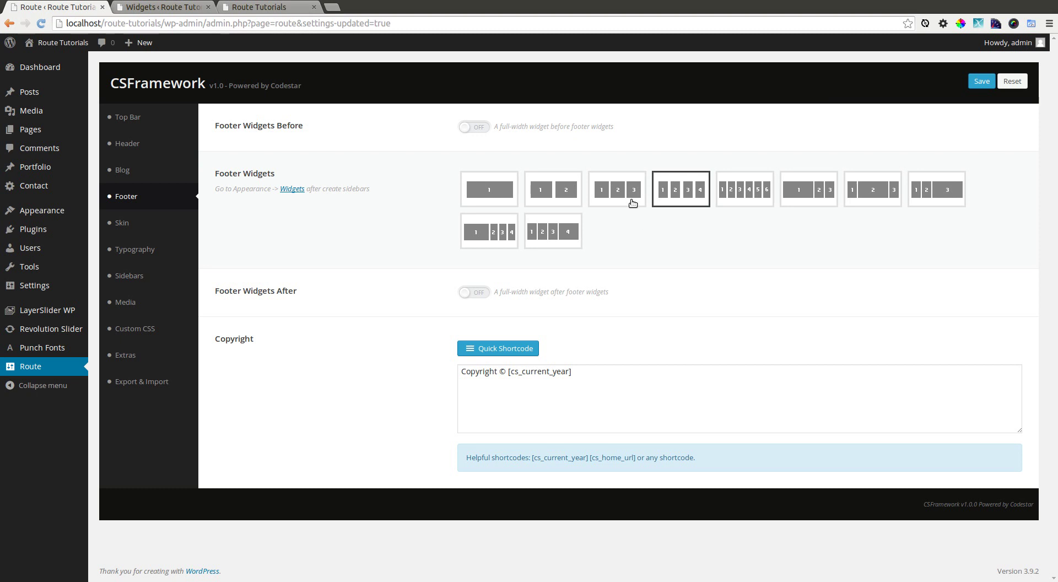
{"action": "left_click", "coordinate": [633, 202]}
{"action": "left_click", "coordinate": [981, 81]}
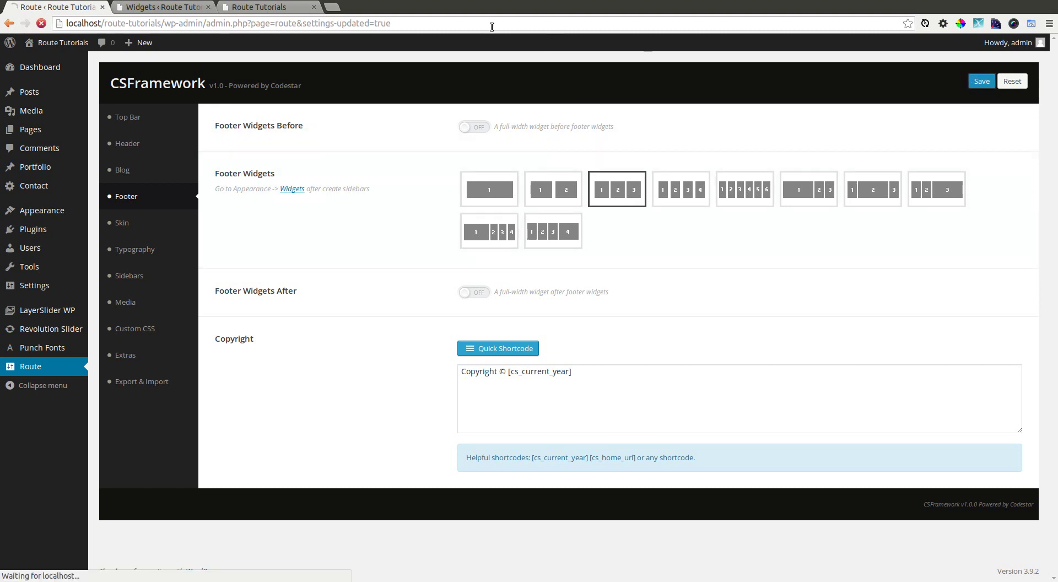
Step: Reload the Widgets page and the site's front page to check the three-column footer
{"action": "left_click", "coordinate": [160, 7]}
{"action": "left_click", "coordinate": [41, 23]}
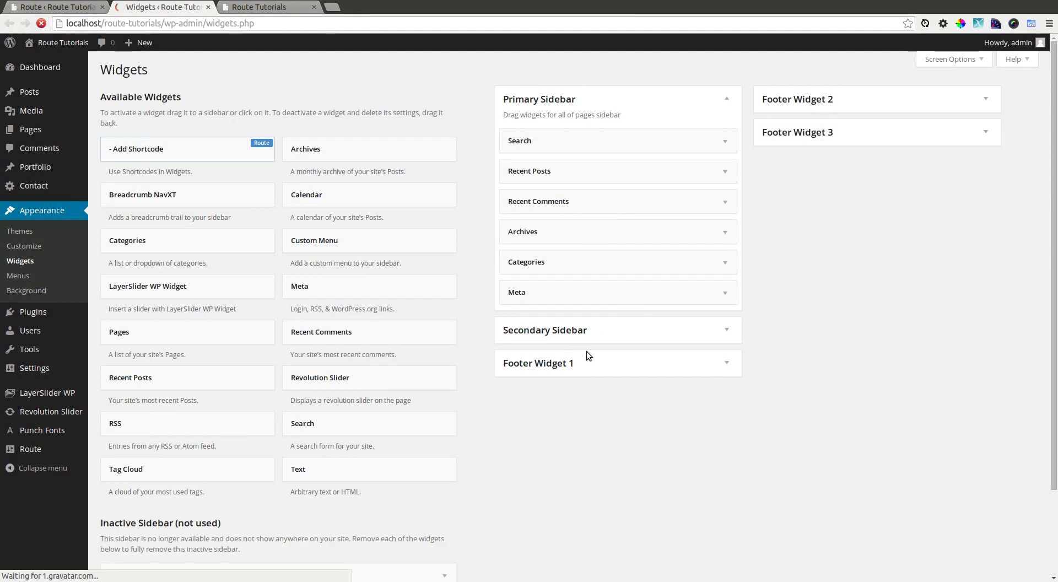
{"action": "left_click", "coordinate": [259, 7]}
{"action": "left_click", "coordinate": [41, 23]}
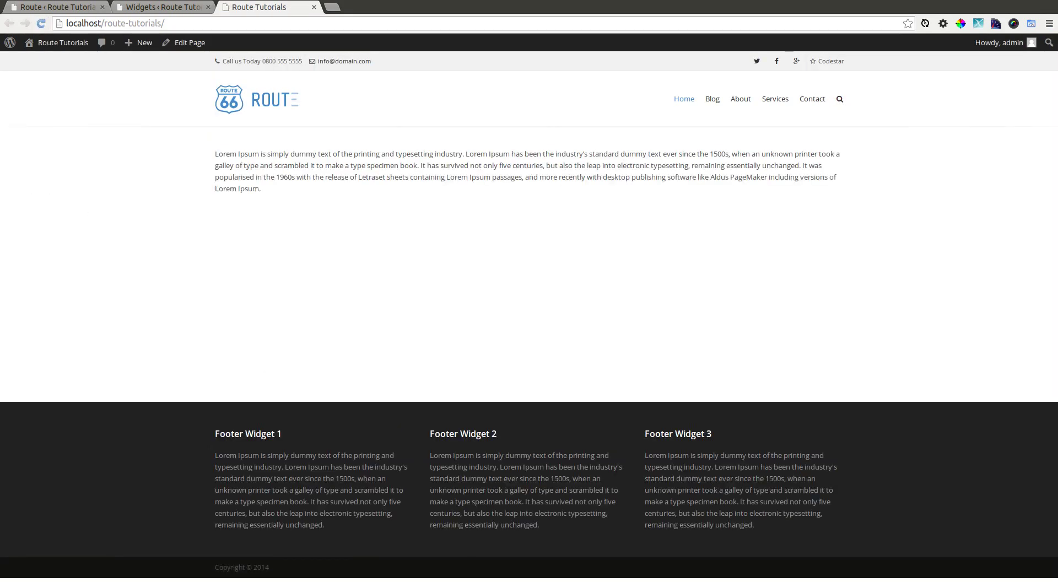
{"action": "left_click_drag", "start_coordinate": [279, 455], "coordinate": [629, 520]}
{"action": "left_click", "coordinate": [483, 480]}
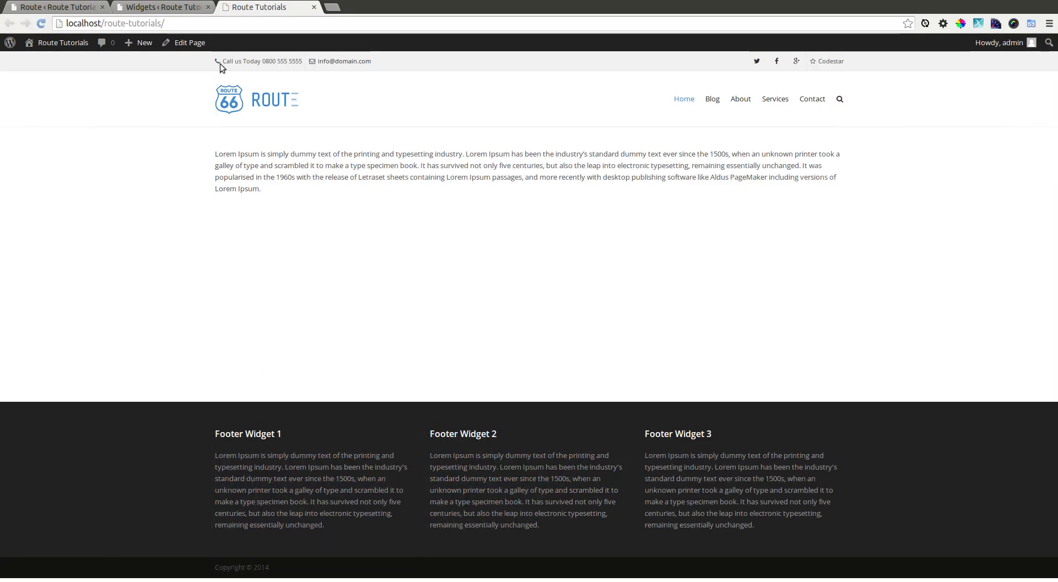
Step: Change the Footer Widgets layout to two equal columns in the theme options and save
{"action": "left_click", "coordinate": [94, 6]}
{"action": "left_click", "coordinate": [581, 202]}
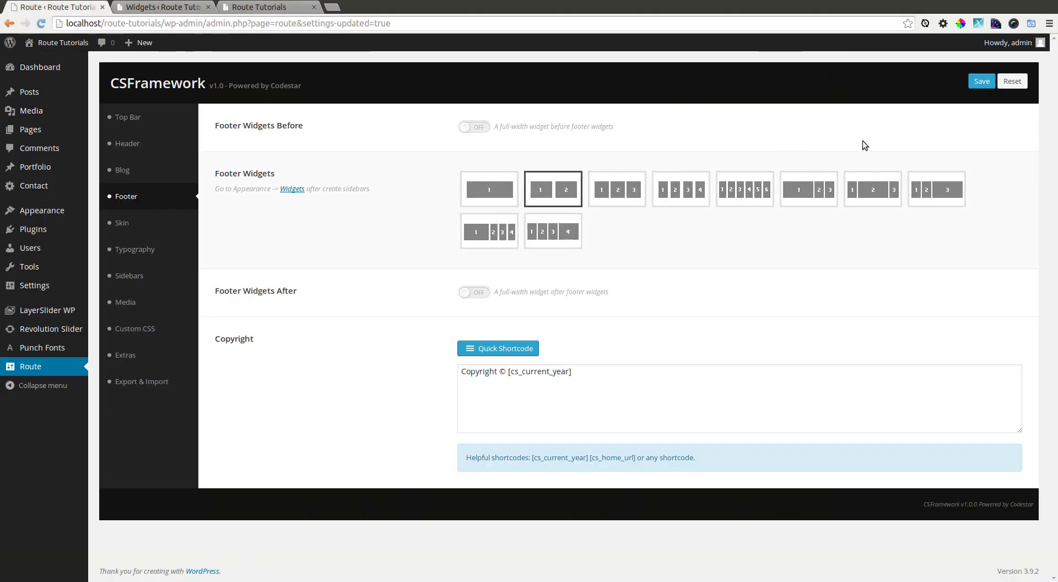
{"action": "left_click", "coordinate": [982, 82]}
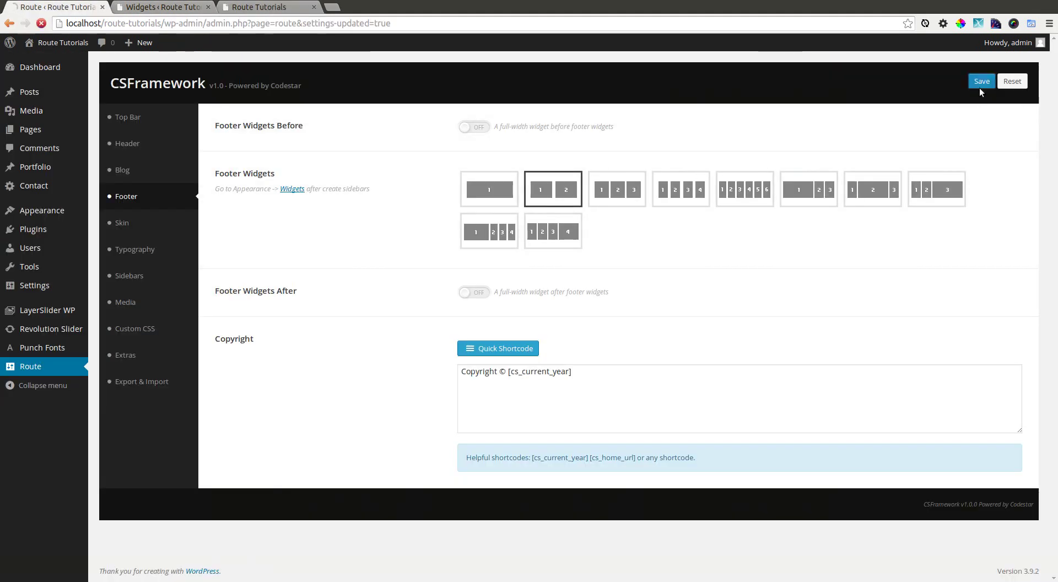
Step: Refresh the site's front page to check the two-column footer
{"action": "left_click", "coordinate": [162, 8]}
{"action": "left_click", "coordinate": [241, 8]}
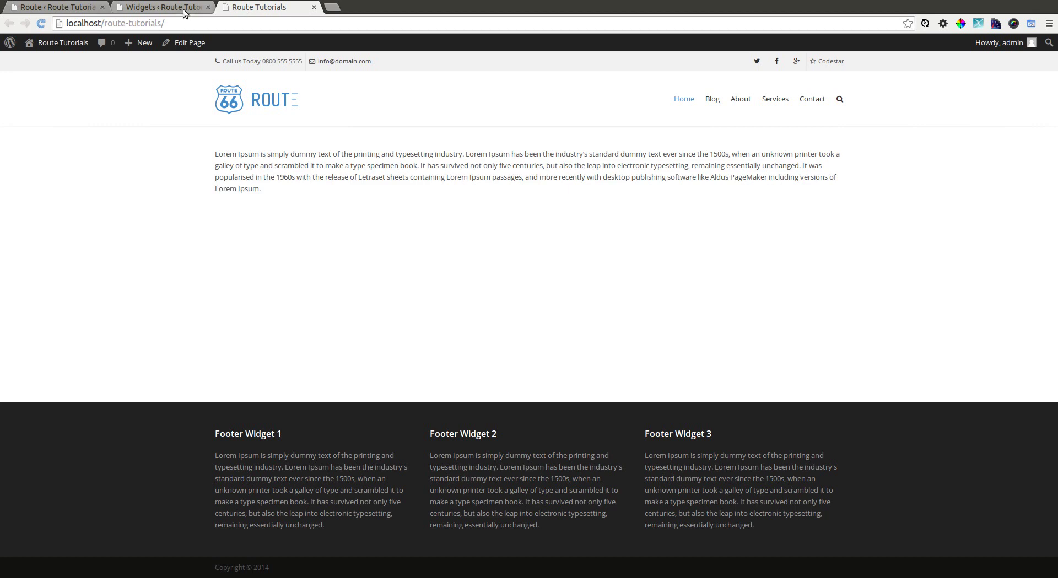
{"action": "left_click", "coordinate": [41, 25]}
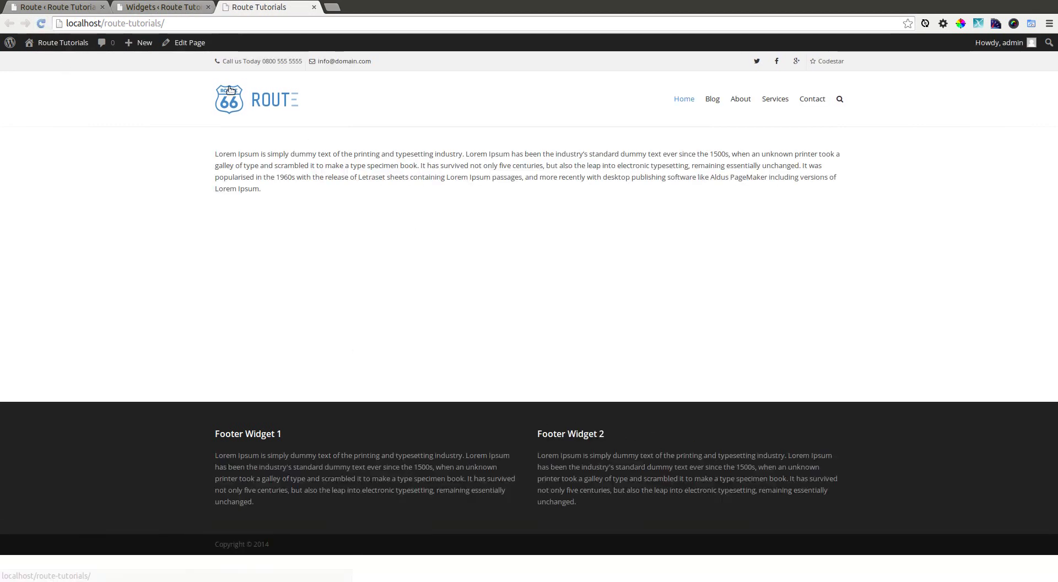
Step: Set the Footer Widgets layout to three columns with a wide first column, save, and refresh the front page to check it
{"action": "left_click", "coordinate": [58, 7]}
{"action": "left_click", "coordinate": [731, 199]}
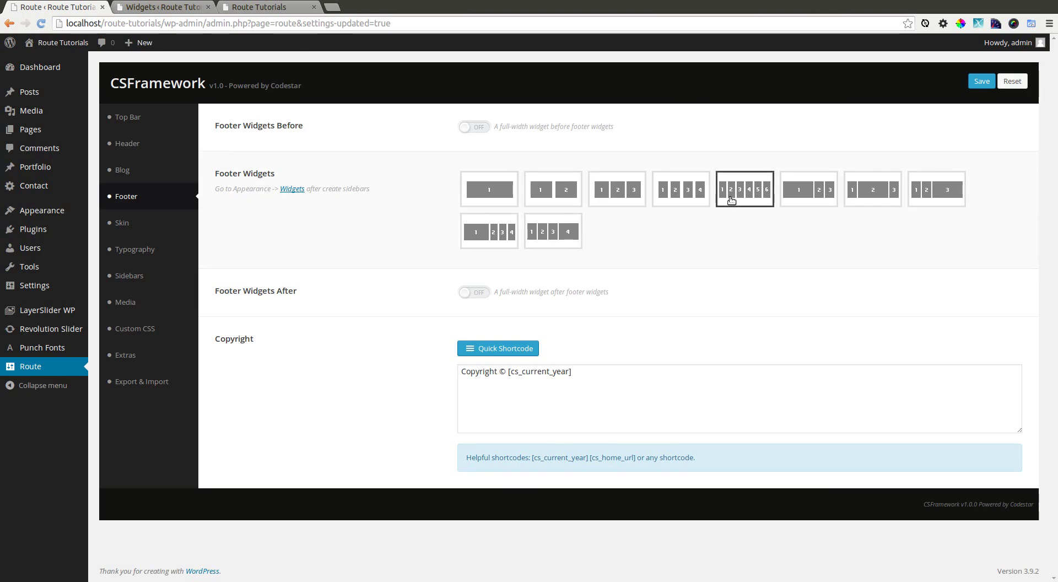
{"action": "left_click", "coordinate": [803, 197]}
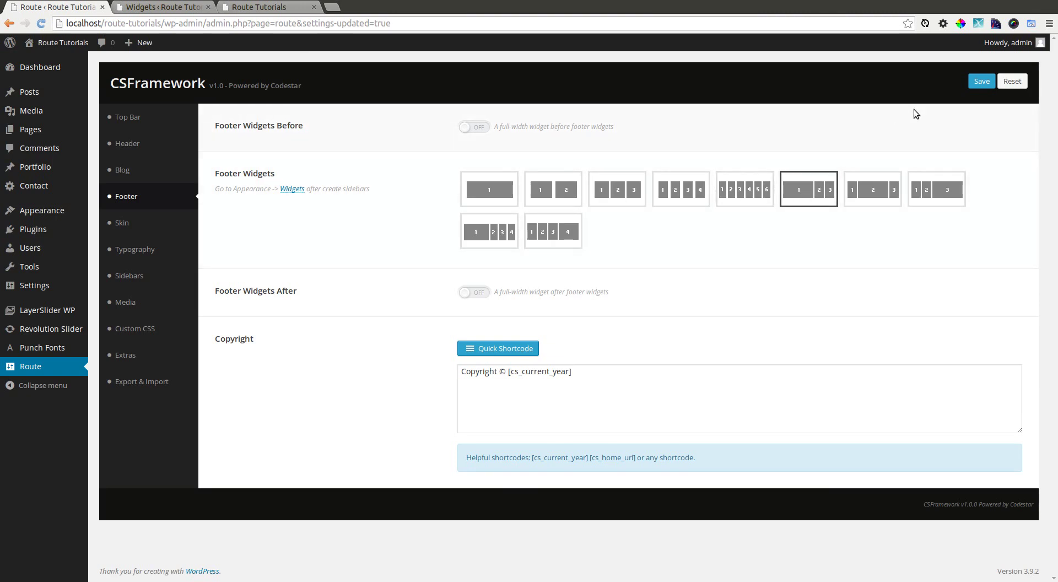
{"action": "left_click", "coordinate": [971, 82]}
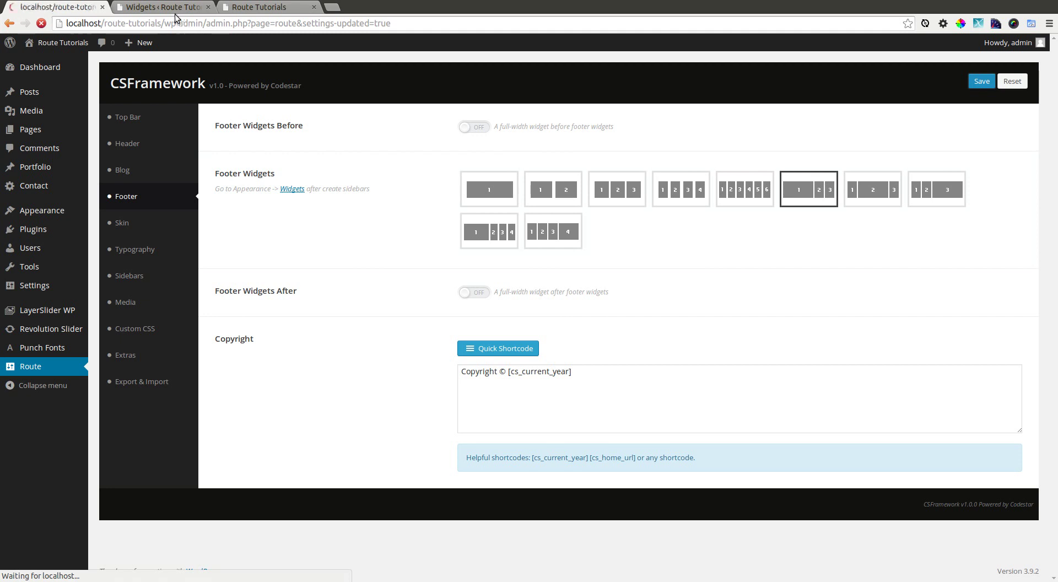
{"action": "left_click", "coordinate": [160, 8]}
{"action": "left_click", "coordinate": [246, 10]}
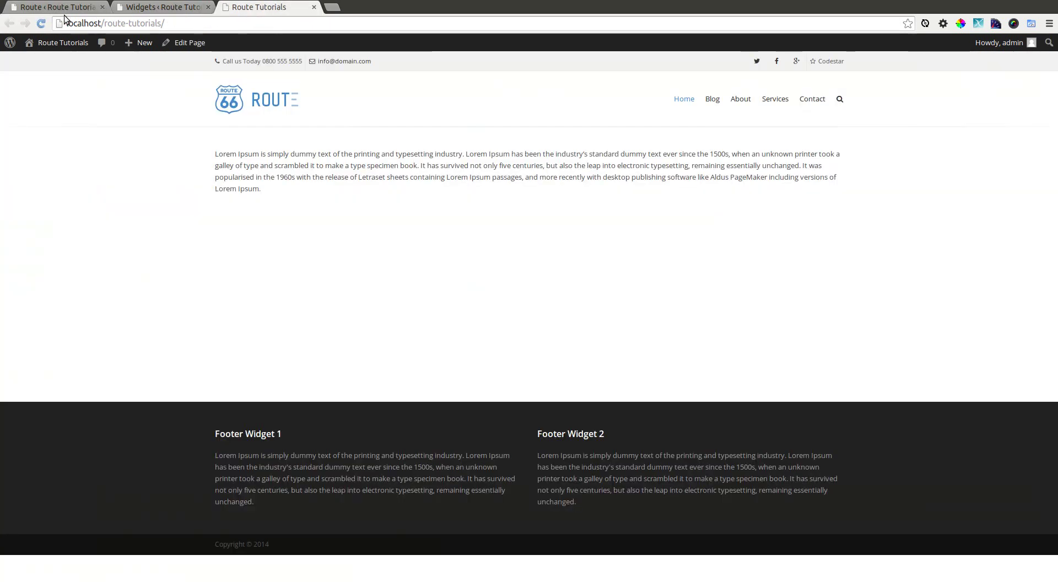
{"action": "left_click", "coordinate": [48, 22]}
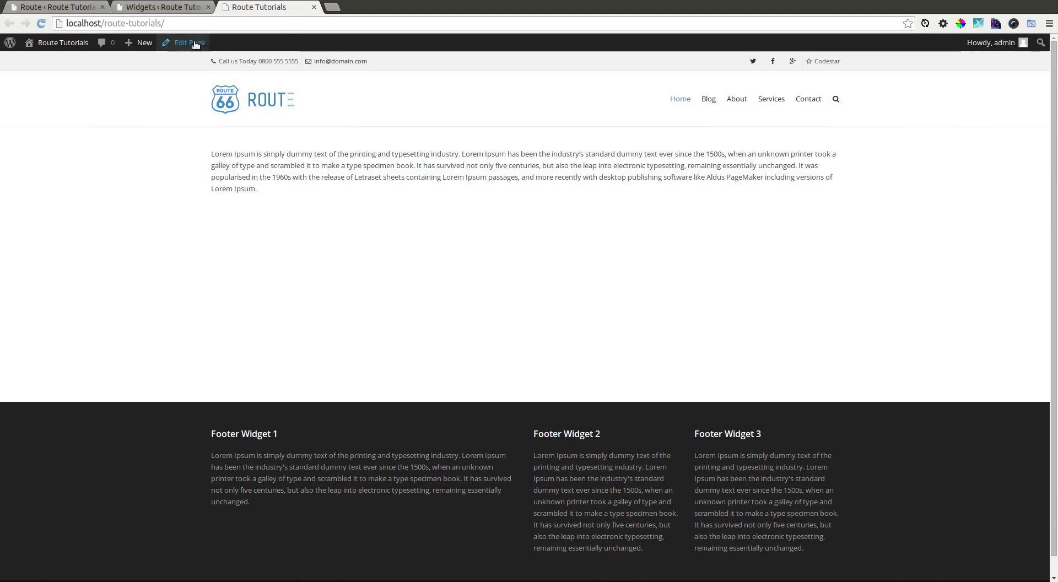
Step: Set the Footer Widgets layout to three columns with a wide middle column, save, and refresh the front page to check it
{"action": "left_click", "coordinate": [160, 7]}
{"action": "left_click", "coordinate": [65, 5]}
{"action": "left_click", "coordinate": [872, 189]}
{"action": "left_click", "coordinate": [982, 81]}
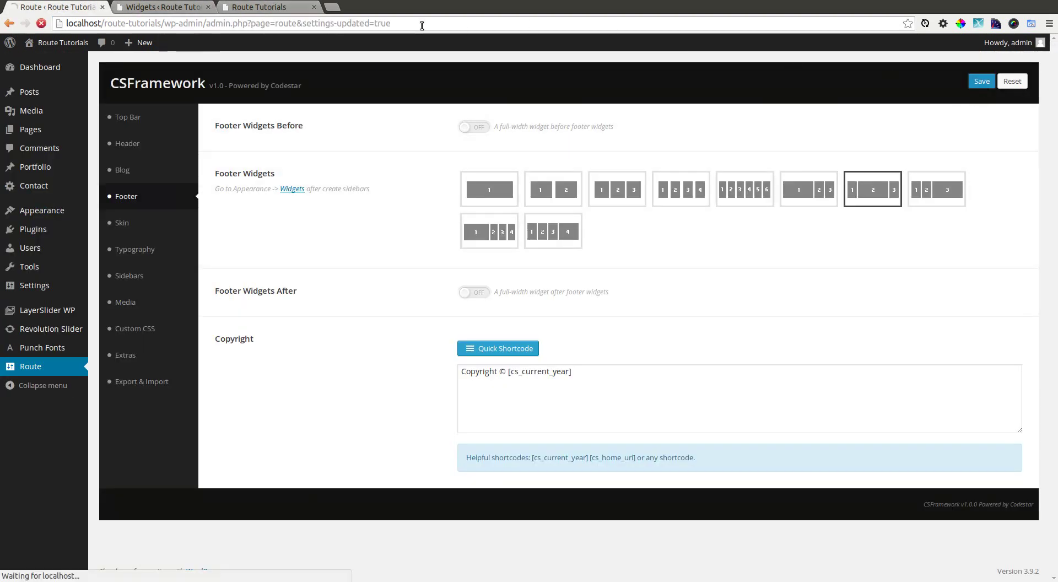
{"action": "left_click", "coordinate": [250, 7]}
{"action": "left_click", "coordinate": [47, 25]}
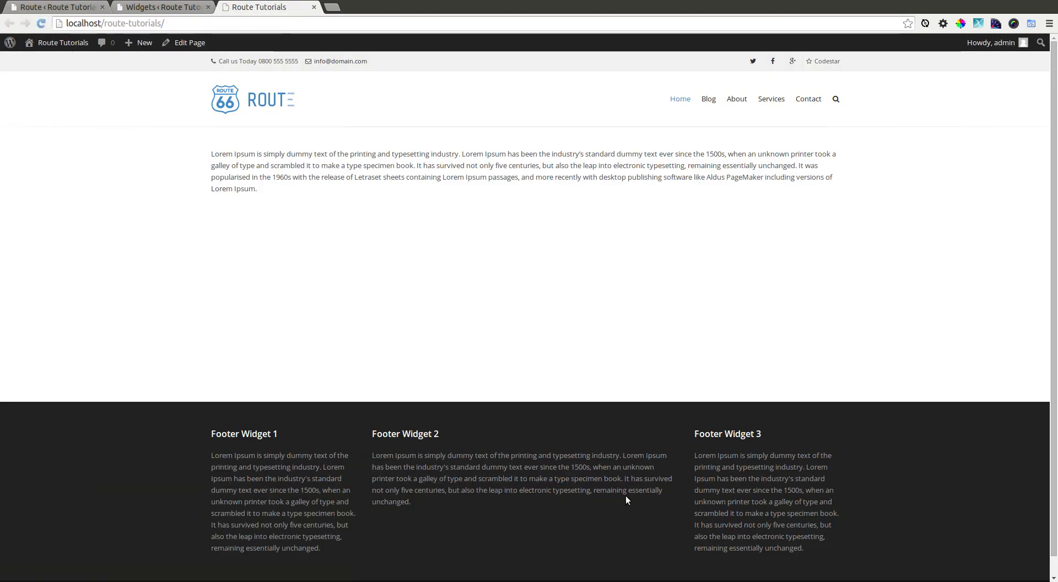
Step: Set the Footer Widgets layout to four columns with a wide first column, save, and check the refreshed front page
{"action": "left_click", "coordinate": [55, 7]}
{"action": "left_click", "coordinate": [935, 200]}
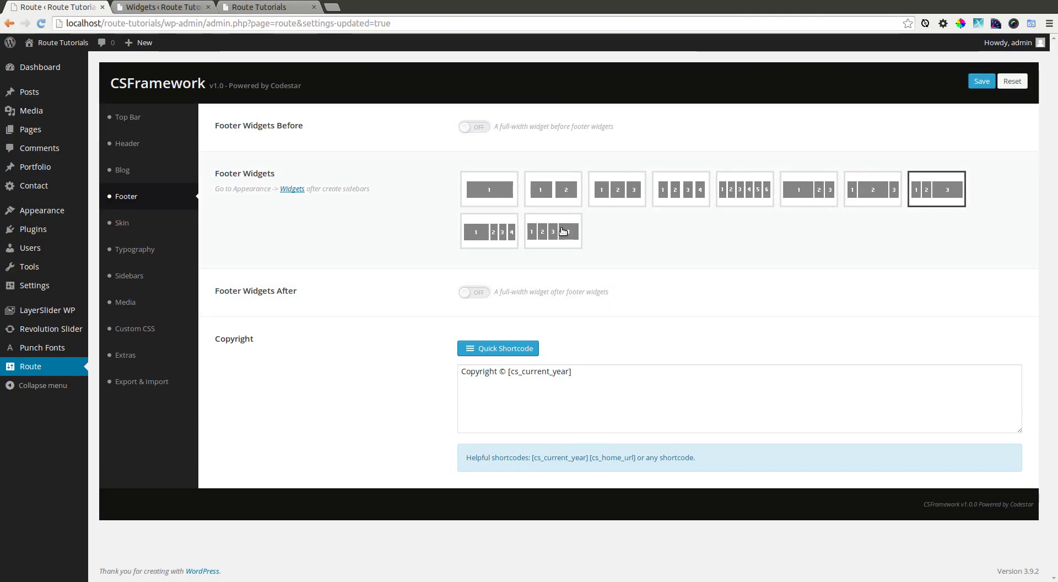
{"action": "left_click", "coordinate": [495, 231]}
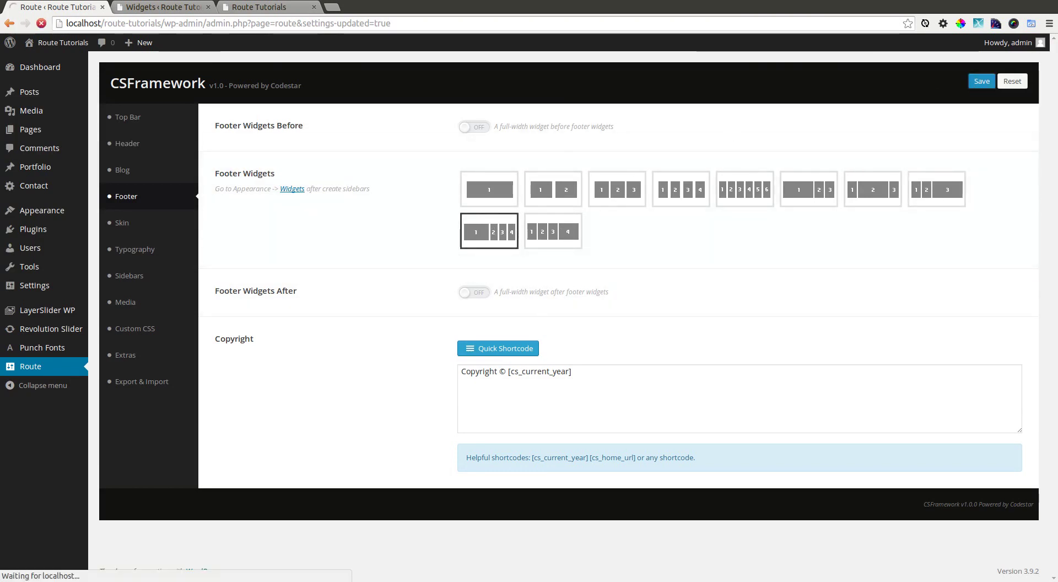
{"action": "left_click", "coordinate": [259, 6]}
{"action": "left_click", "coordinate": [36, 24]}
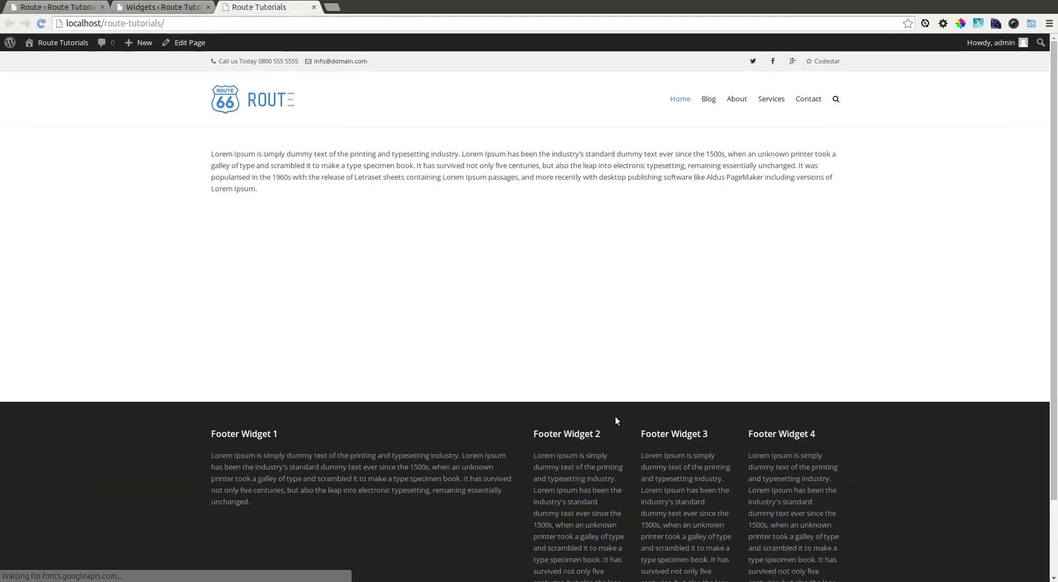
{"action": "scroll", "coordinate": [615, 416], "scroll_direction": "down", "scroll_amount": 2}
{"action": "scroll", "coordinate": [615, 421], "scroll_direction": "up", "scroll_amount": 2}
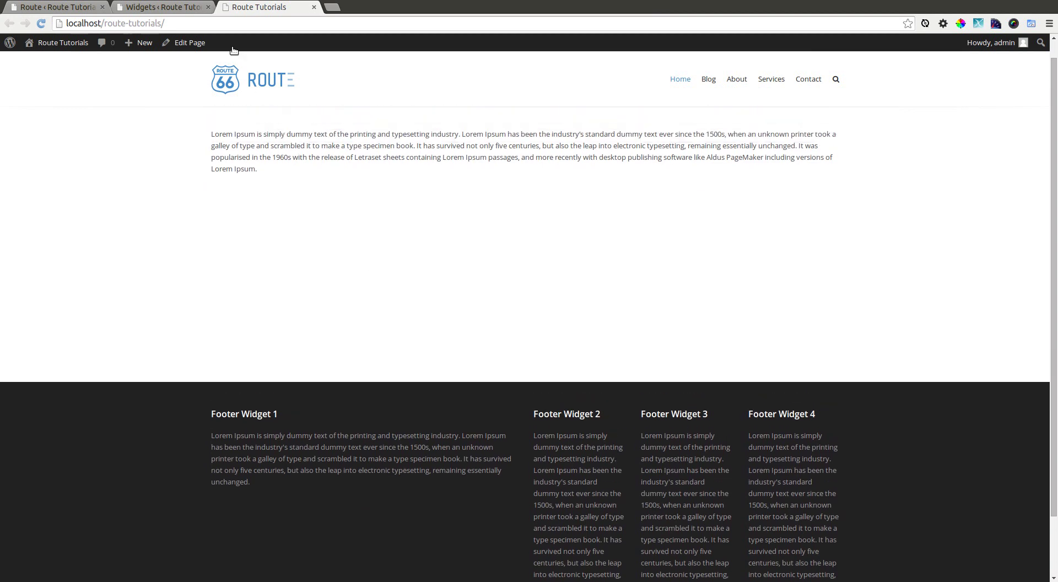
Step: Set the Footer Widgets layout to four equal columns in the theme options, save, and refresh the front page
{"action": "left_click", "coordinate": [162, 7]}
{"action": "left_click", "coordinate": [62, 5]}
{"action": "left_click", "coordinate": [682, 190]}
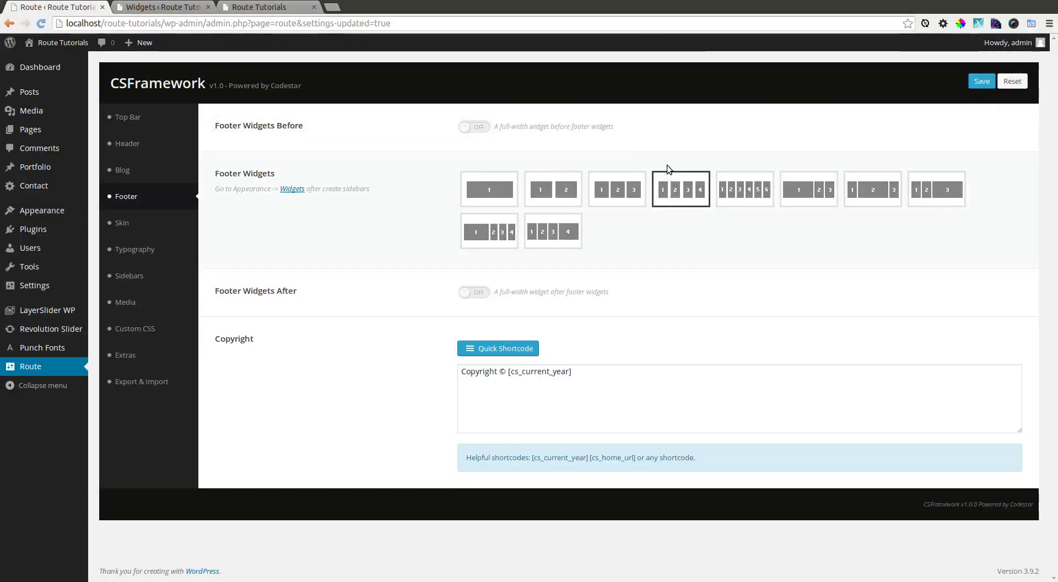
{"action": "left_click", "coordinate": [979, 82]}
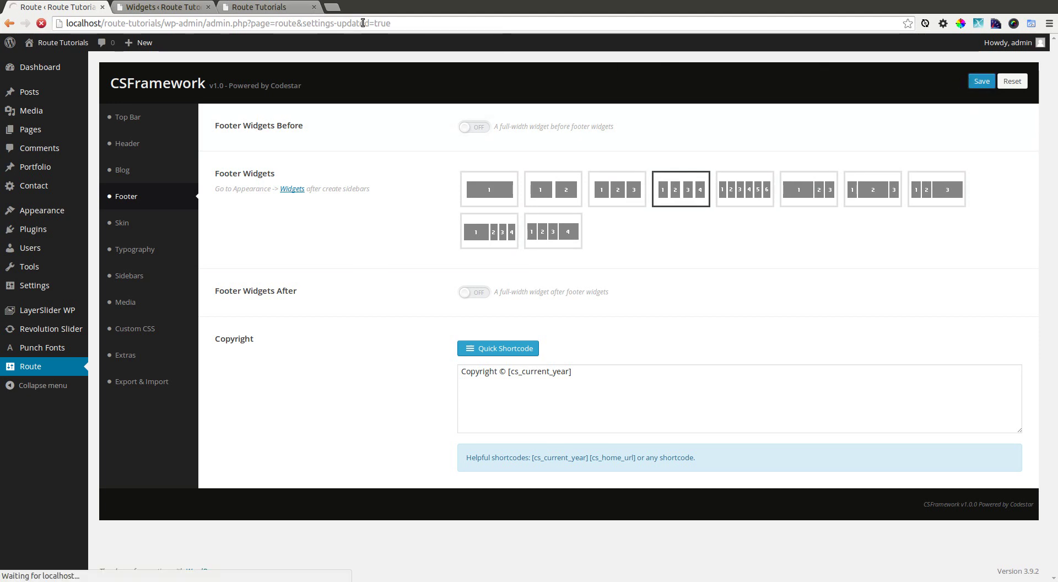
{"action": "left_click", "coordinate": [259, 6]}
{"action": "left_click", "coordinate": [40, 24]}
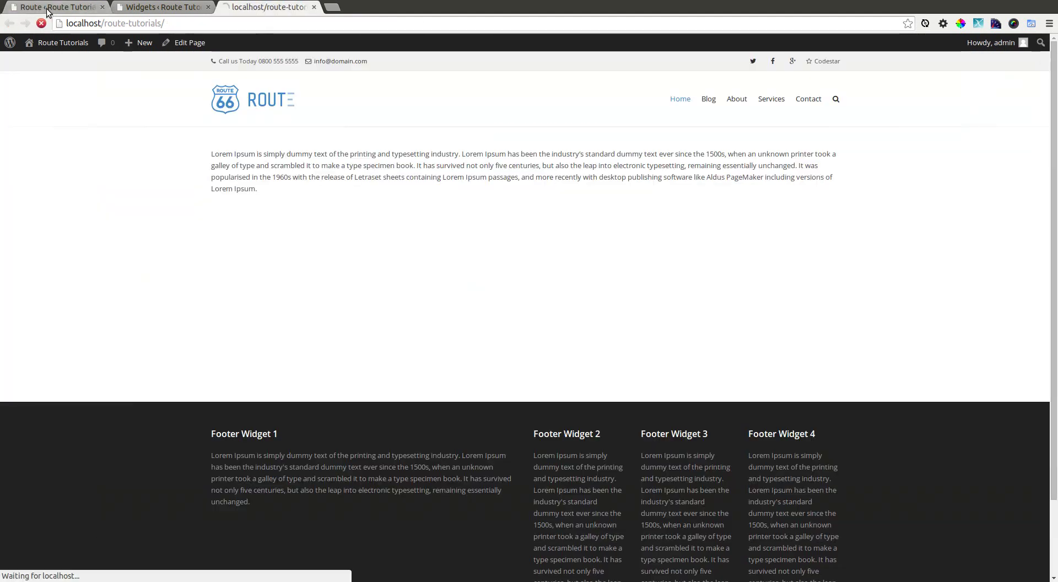
Step: Turn on Footer Widgets Before in the theme's footer options and save the settings
{"action": "left_click", "coordinate": [48, 7]}
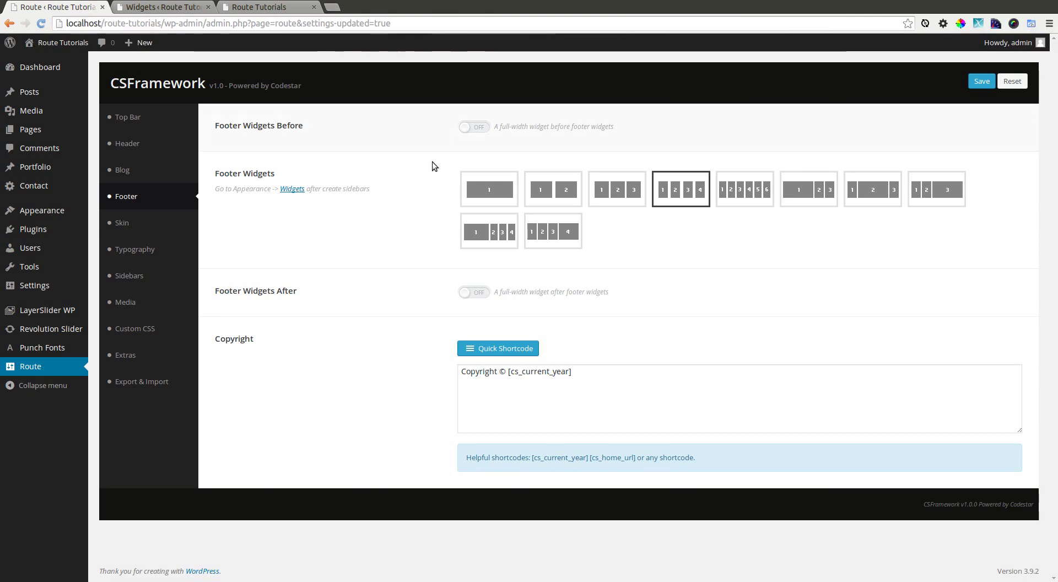
{"action": "left_click", "coordinate": [461, 129]}
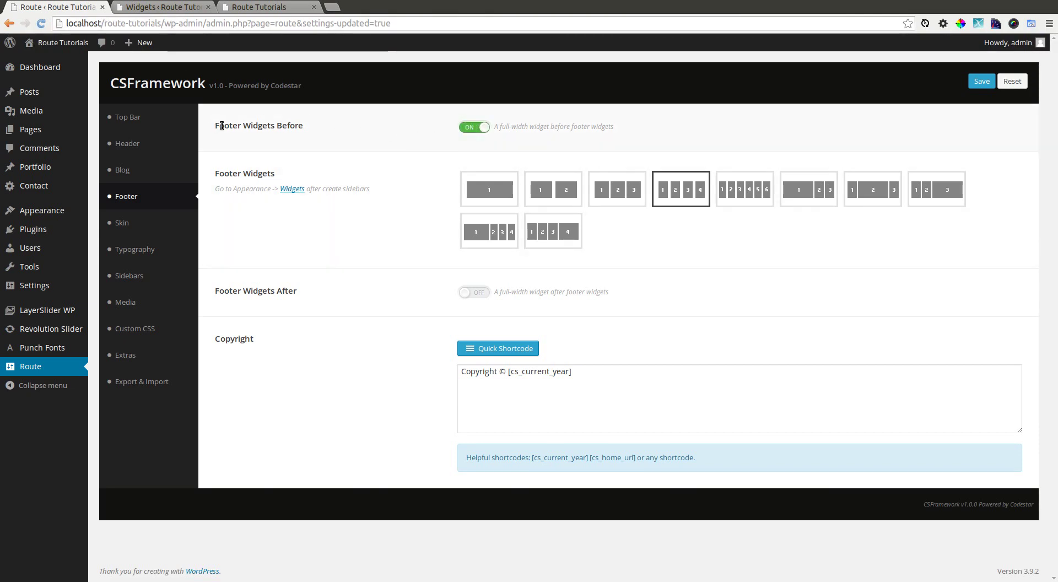
{"action": "left_click", "coordinate": [293, 130]}
{"action": "left_click", "coordinate": [982, 82]}
Step: Reload the Widgets page and add a Text widget titled "Footer Widgets Before" with the Lorem Ipsum paragraph to the Footer Before area
{"action": "left_click", "coordinate": [161, 8]}
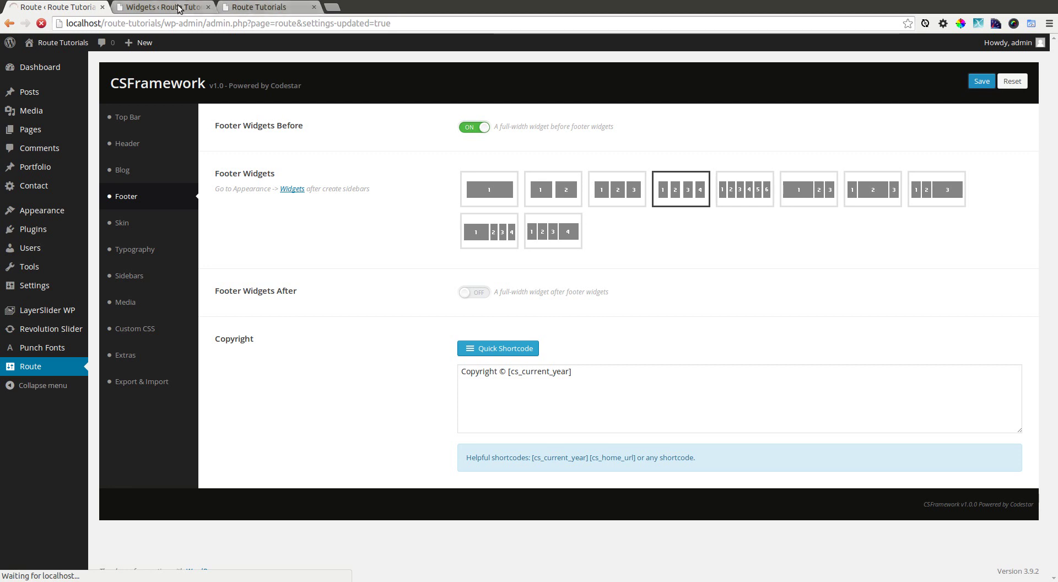
{"action": "left_click", "coordinate": [31, 265]}
{"action": "left_click", "coordinate": [585, 363]}
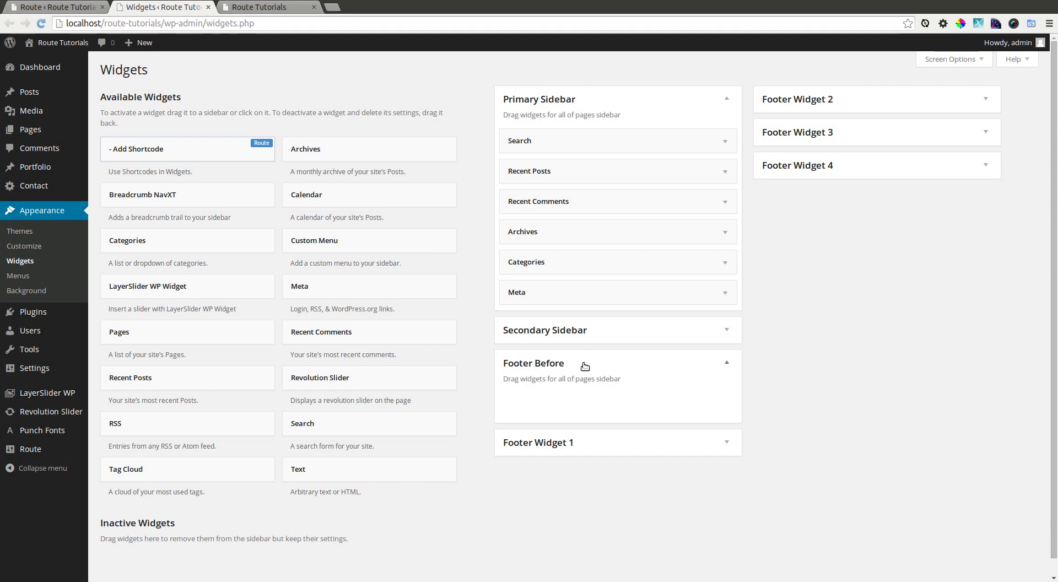
{"action": "left_click_drag", "start_coordinate": [354, 464], "coordinate": [581, 425]}
{"action": "left_click", "coordinate": [565, 442]}
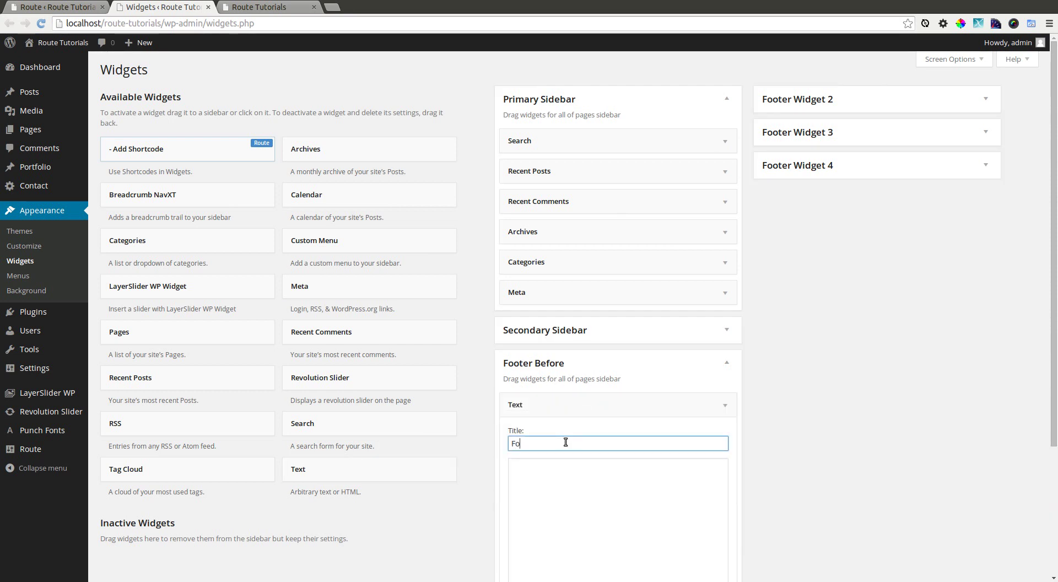
{"action": "type", "text": "Footer Widget Before"}
{"action": "key", "text": "Tab"}
{"action": "type", "text": "Lorem Ipsum is simply dummy text of the printing and typesetting industry. Lorem Ipsum has been the industry's standard dummy text ever since the 1500s, when an unknown printer took a galley of type and scrambled it to make a type specimen book. It has survived not only five centuries, but also the leap into electronic typesetting, remaining essentially unchanged."}
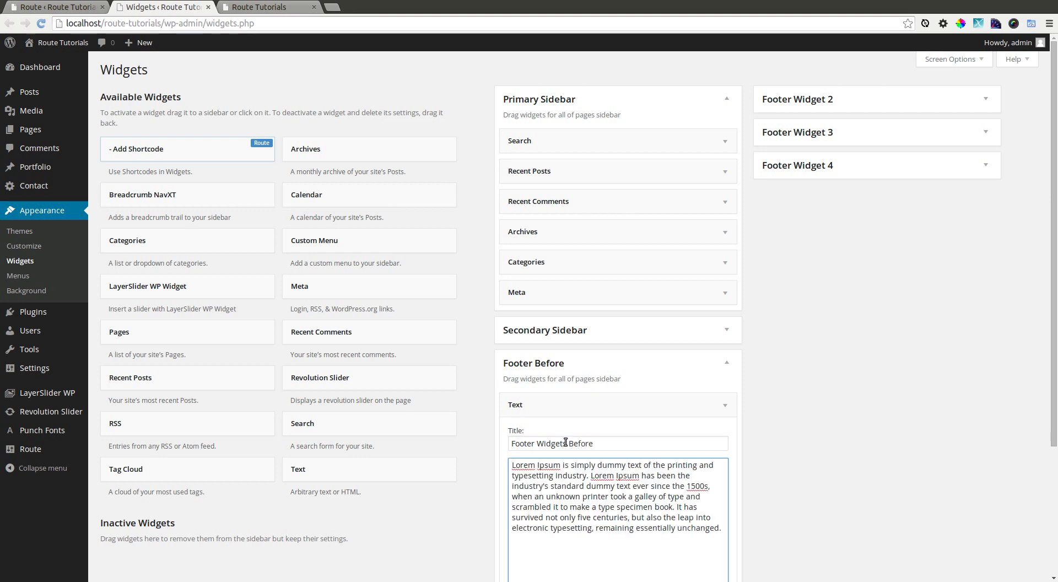
Step: Shorten the Footer Before text so it ends at "type specimen book.", copy the remaining text, and save the widget
{"action": "left_click_drag", "start_coordinate": [670, 511], "coordinate": [689, 531]}
{"action": "key", "text": "BackSpace"}
{"action": "key", "text": "ctrl+a"}
{"action": "key", "text": "ctrl+c"}
{"action": "scroll", "coordinate": [689, 531], "scroll_direction": "down", "scroll_amount": 3}
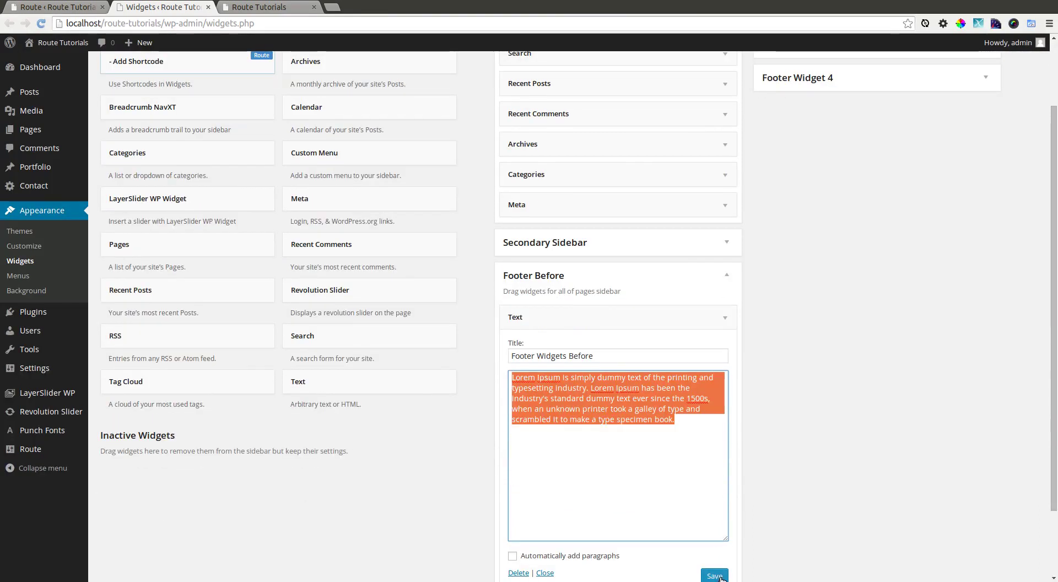
{"action": "left_click", "coordinate": [715, 576]}
Step: Refresh the site's front page and check the full-width widget above the four footer columns
{"action": "left_click", "coordinate": [259, 7]}
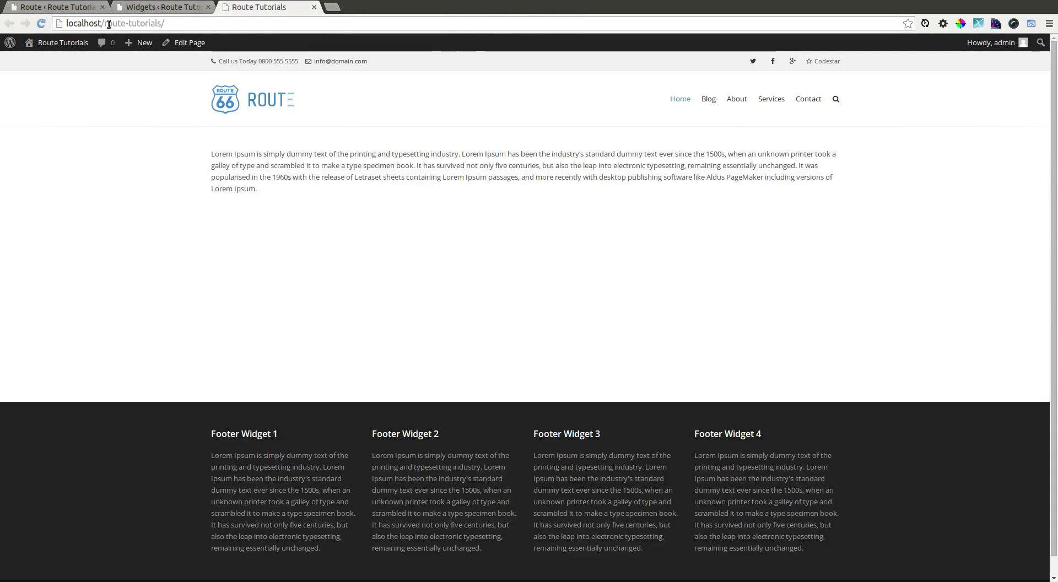
{"action": "left_click", "coordinate": [41, 24]}
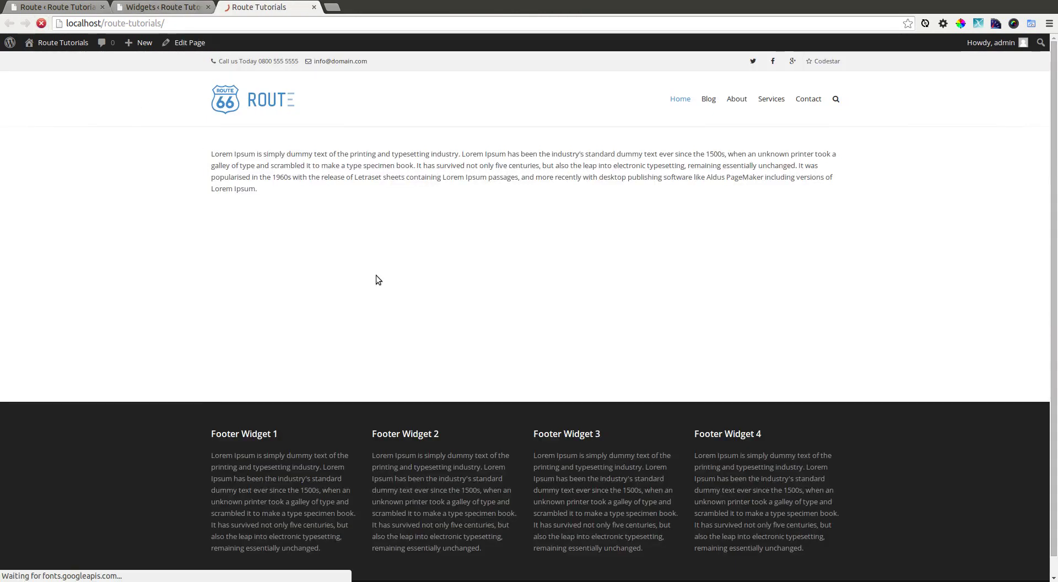
{"action": "scroll", "coordinate": [390, 348], "scroll_direction": "down", "scroll_amount": 3}
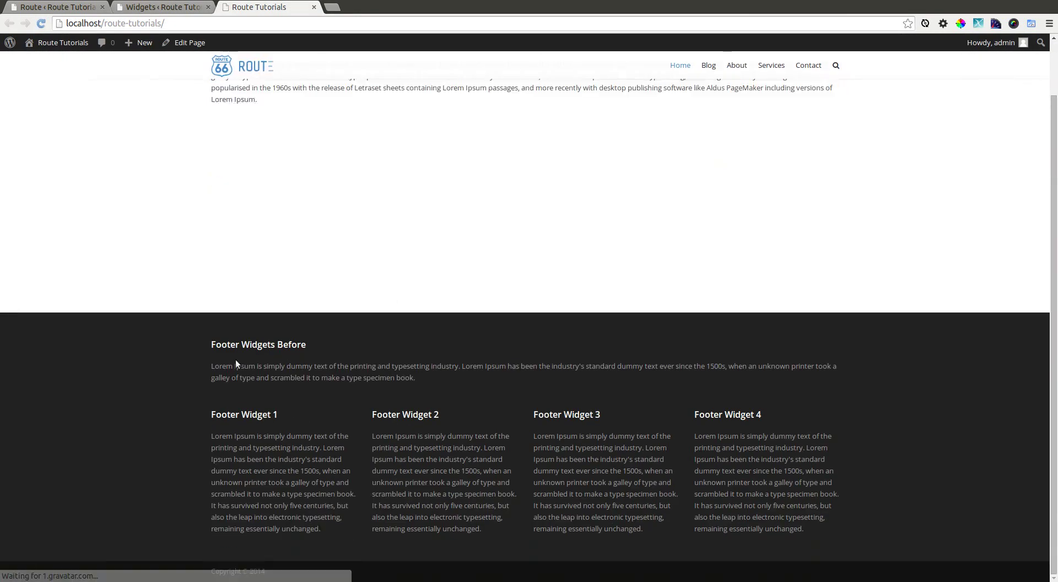
Step: Turn on Footer Widgets After in the theme's footer options and save the settings
{"action": "left_click", "coordinate": [169, 12]}
{"action": "left_click", "coordinate": [587, 259]}
{"action": "left_click", "coordinate": [63, 8]}
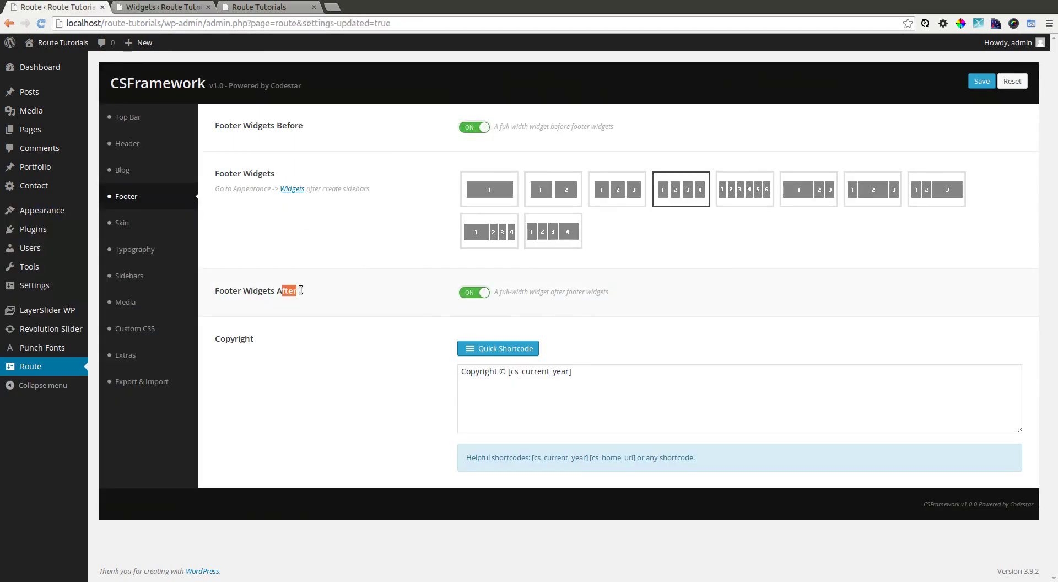
{"action": "left_click", "coordinate": [870, 152]}
{"action": "left_click", "coordinate": [981, 82]}
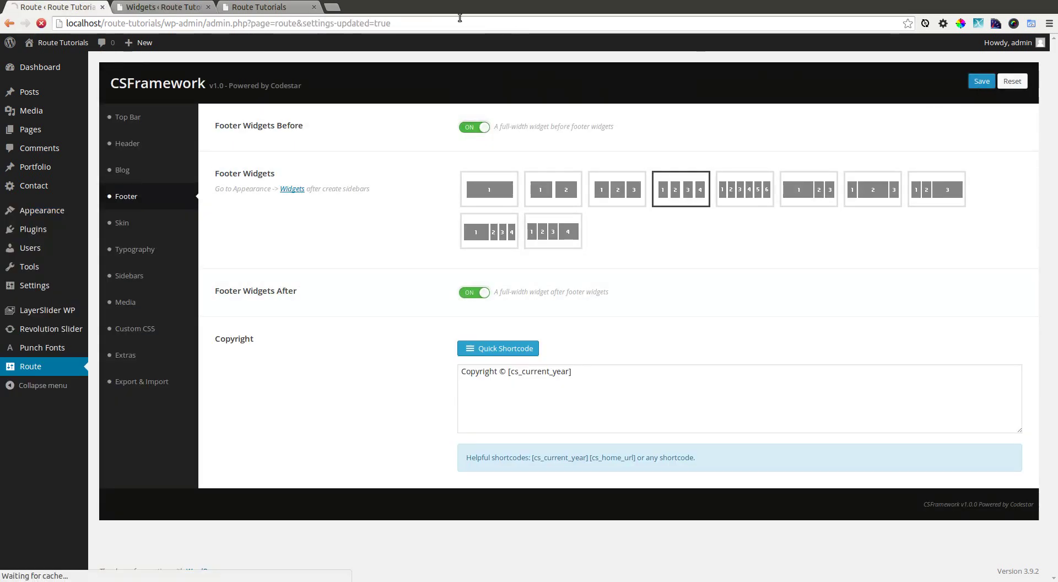
Step: Reload the Widgets page and add a Text widget containing the copied Lorem Ipsum text to the Footer After area
{"action": "left_click", "coordinate": [174, 6]}
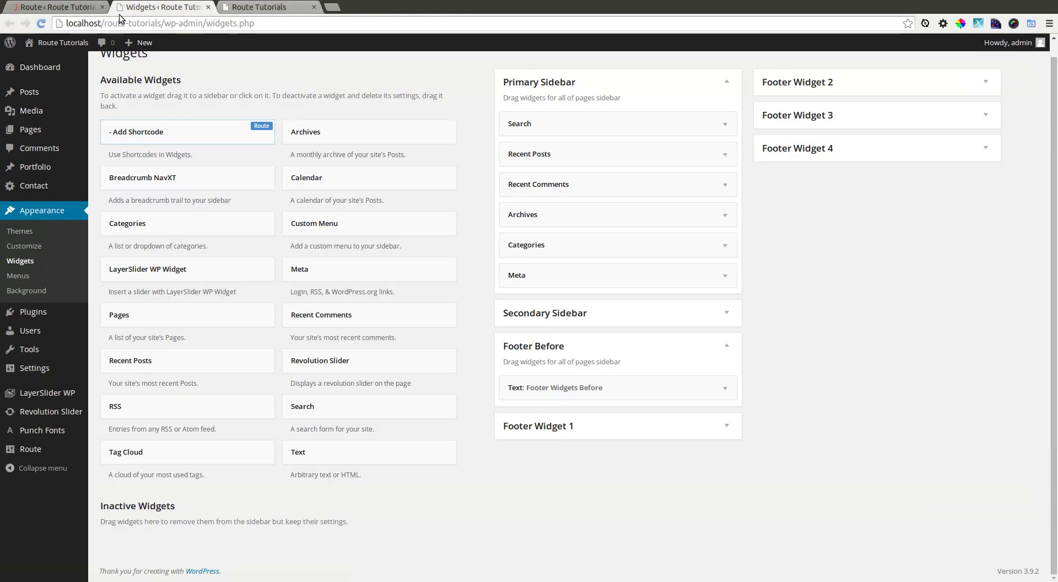
{"action": "left_click", "coordinate": [41, 261]}
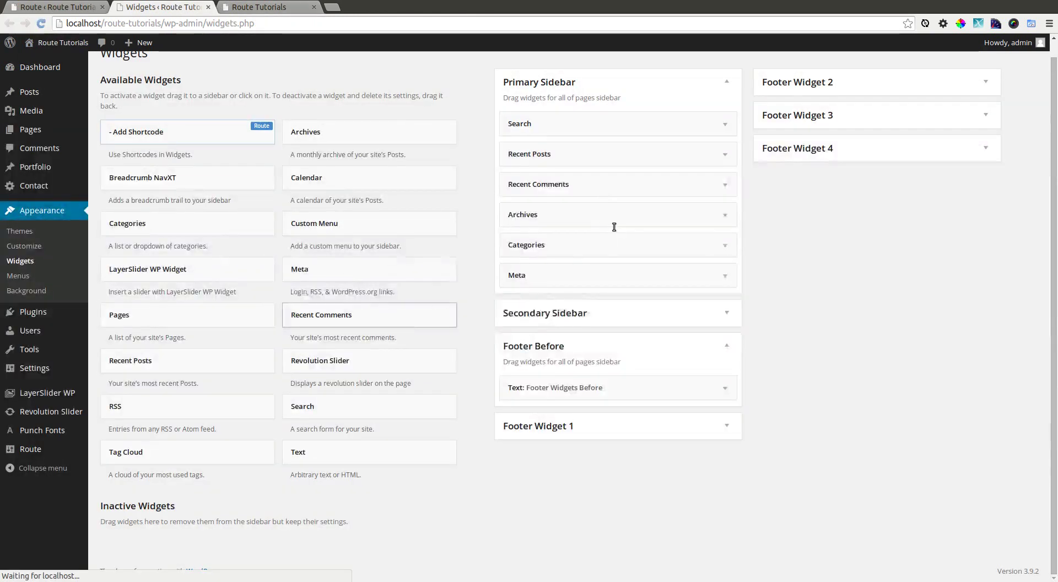
{"action": "left_click", "coordinate": [794, 210]}
{"action": "left_click", "coordinate": [794, 210]}
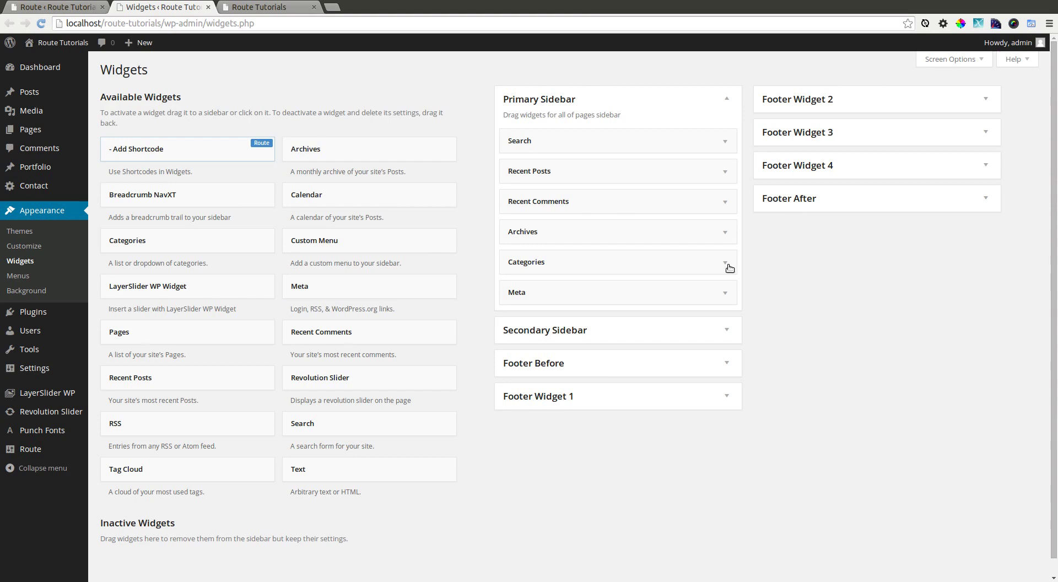
{"action": "left_click_drag", "start_coordinate": [341, 474], "coordinate": [825, 207]}
{"action": "left_click", "coordinate": [816, 279]}
{"action": "left_click", "coordinate": [812, 309]}
{"action": "key", "text": "ctrl+v"}
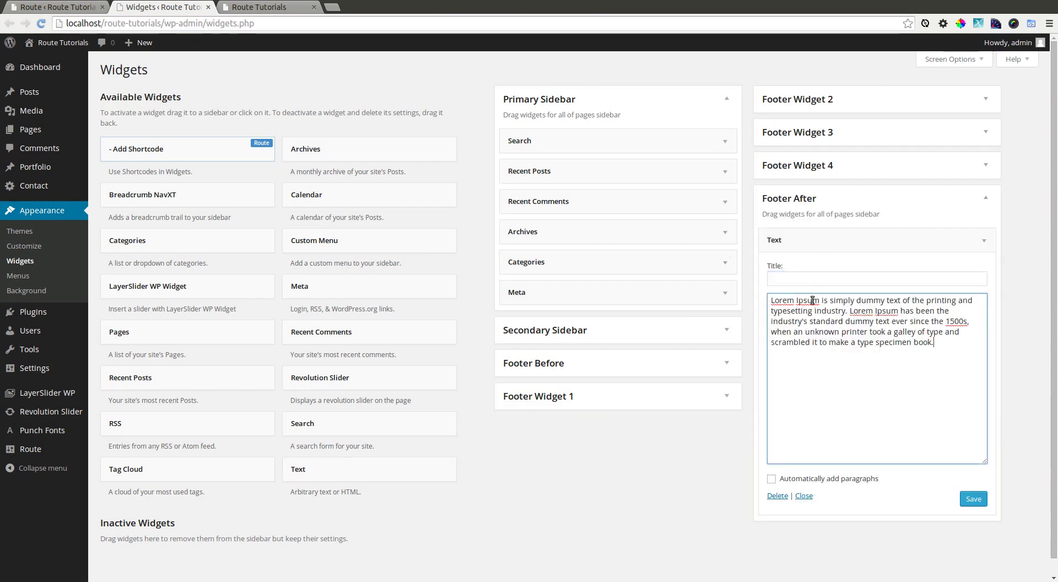
Step: Copy the Footer Before widget's title into the Footer After widget, change it to "Footer Widgets After", and save
{"action": "left_click", "coordinate": [644, 369]}
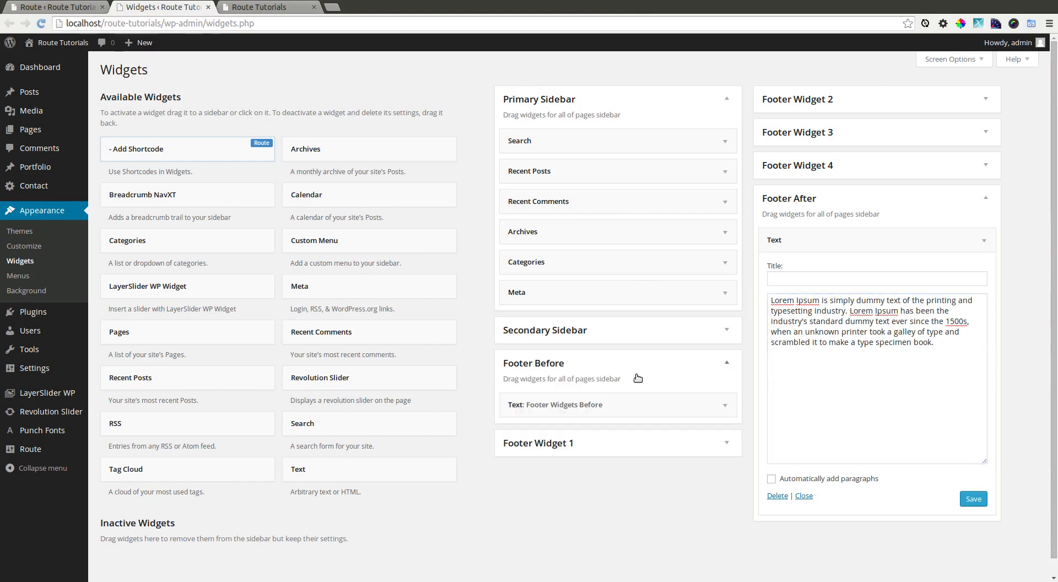
{"action": "left_click", "coordinate": [606, 406]}
{"action": "left_click", "coordinate": [598, 444]}
{"action": "key", "text": "ctrl+a"}
{"action": "key", "text": "ctrl+c"}
{"action": "left_click", "coordinate": [823, 283]}
{"action": "key", "text": "ctrl+v"}
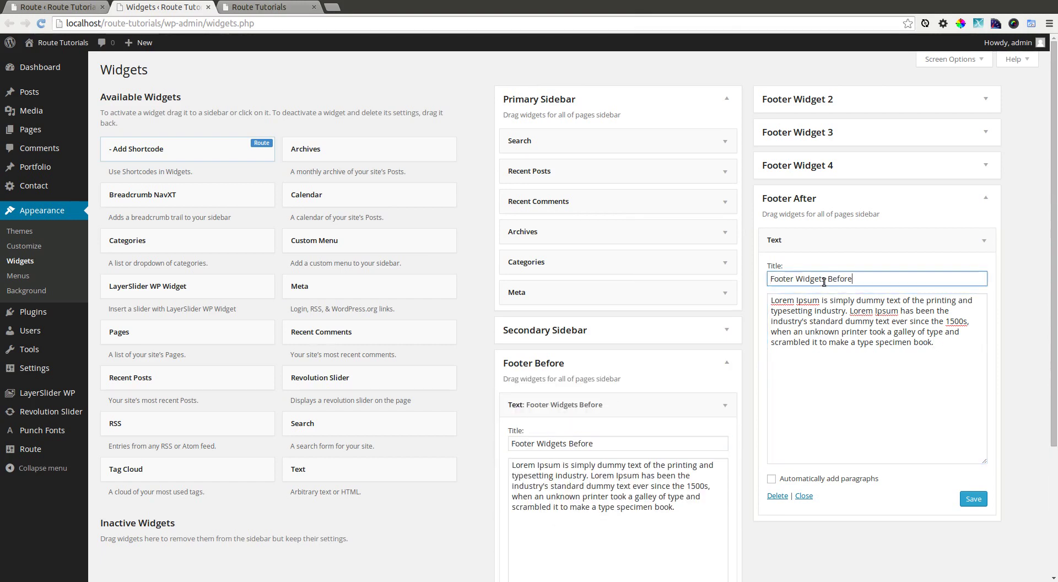
{"action": "type", "text": "Aft"}
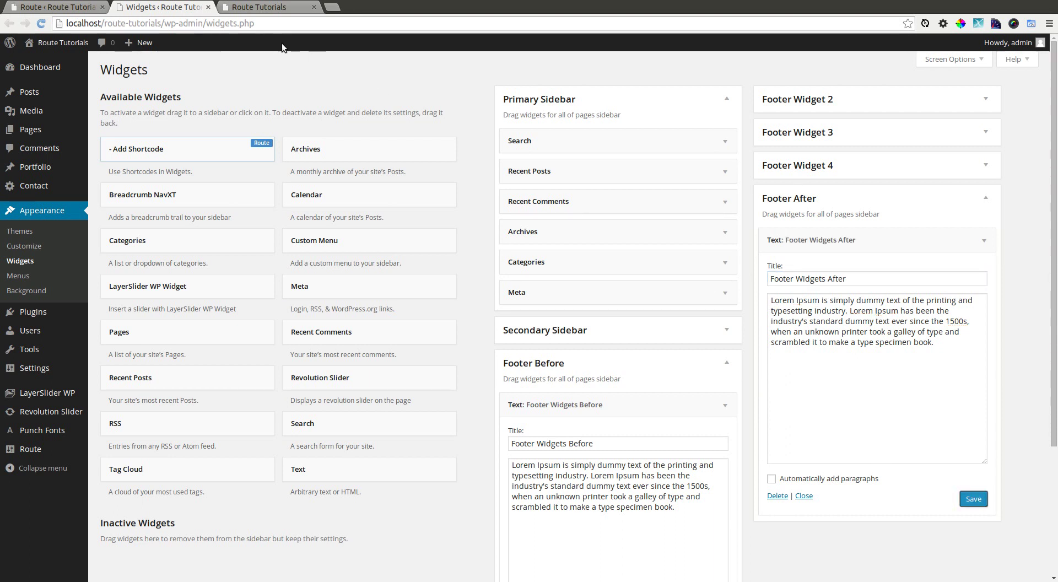
Step: Refresh the site's front page and check the full-width widgets before and after the footer columns
{"action": "left_click", "coordinate": [270, 7]}
{"action": "key", "text": "F5"}
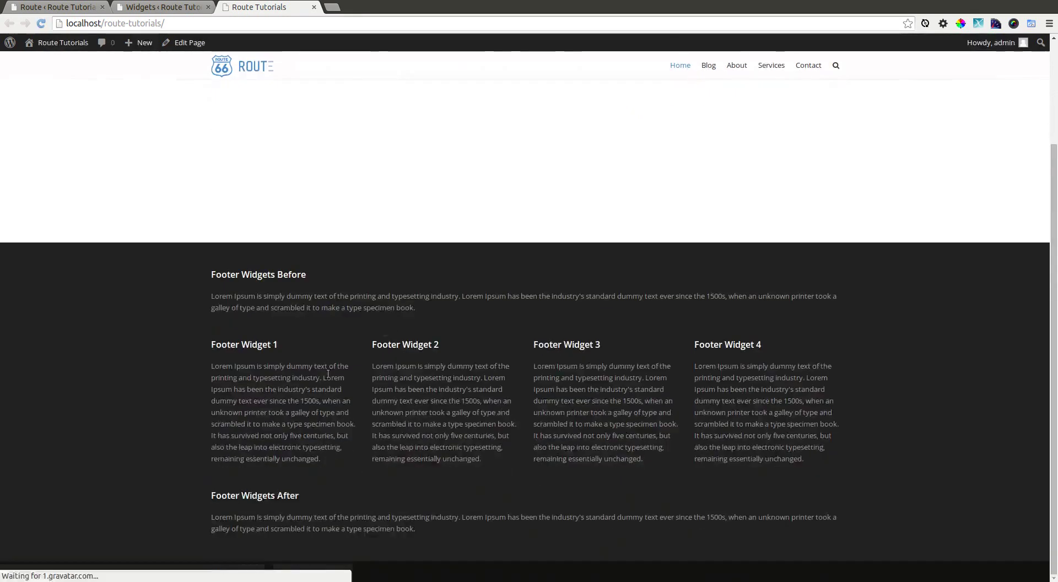
{"action": "scroll", "coordinate": [675, 444], "scroll_direction": "up", "scroll_amount": 3}
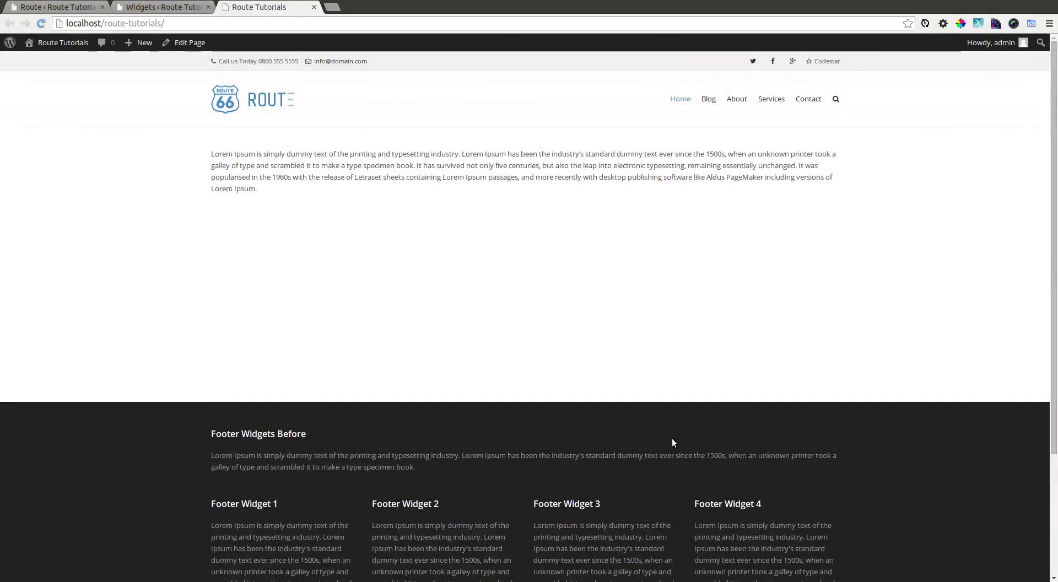
Step: Turn off both Footer Widgets Before and Footer Widgets After in the theme's footer options and save the settings
{"action": "scroll", "coordinate": [634, 388], "scroll_direction": "down", "scroll_amount": 3}
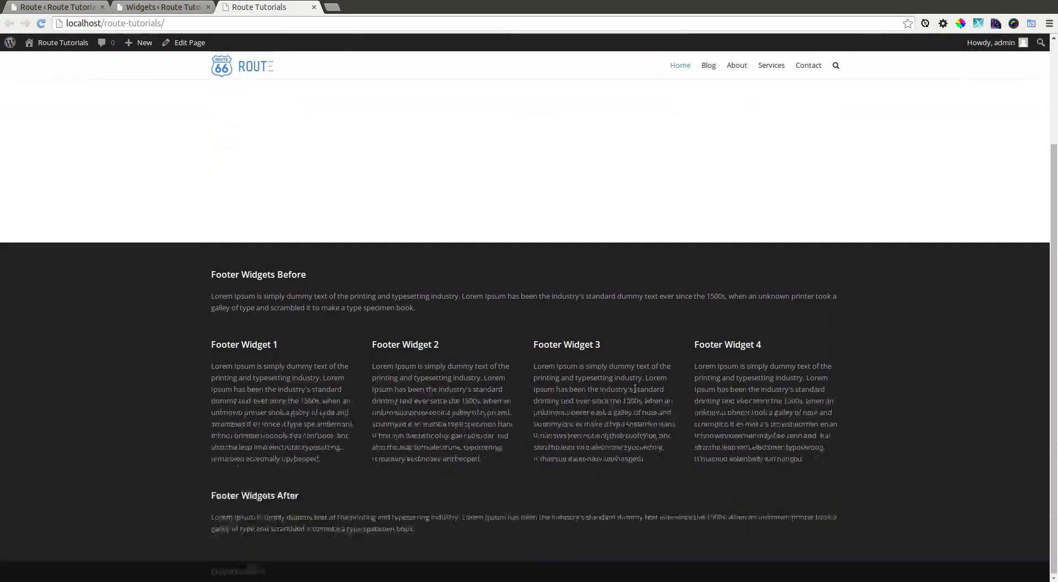
{"action": "scroll", "coordinate": [420, 99], "scroll_direction": "up", "scroll_amount": 3}
{"action": "left_click", "coordinate": [154, 8]}
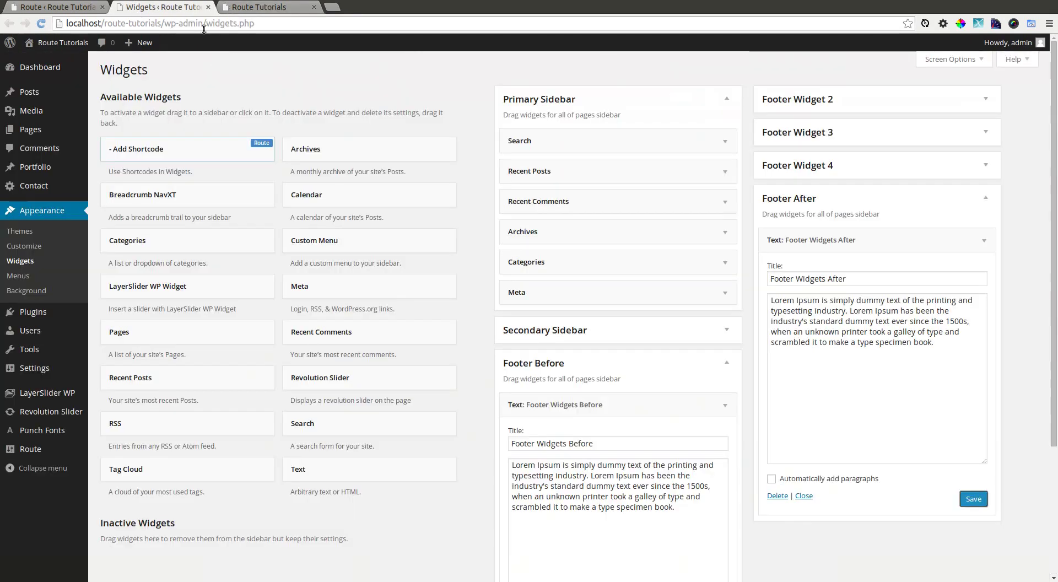
{"action": "left_click", "coordinate": [64, 6]}
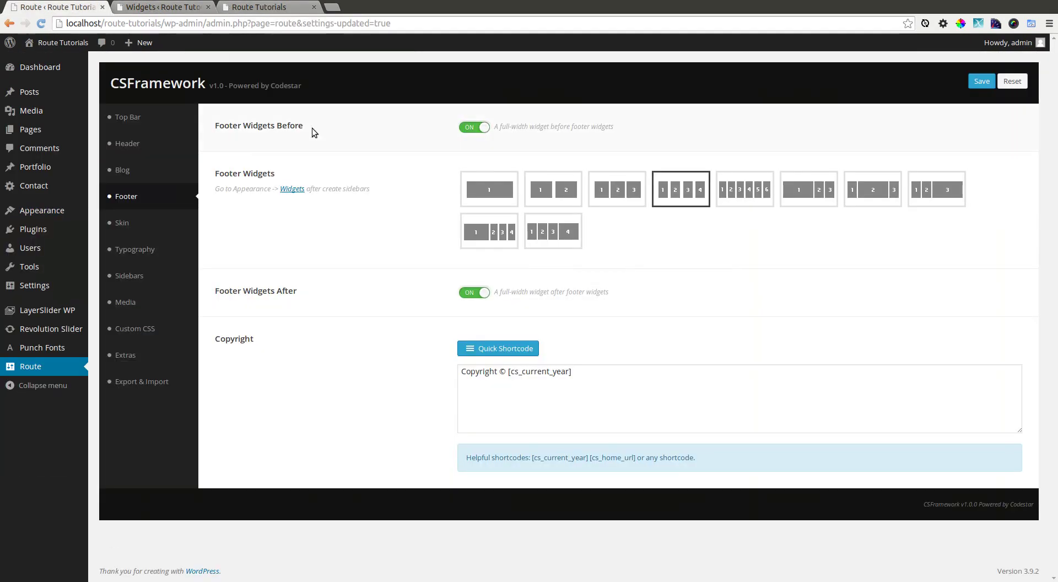
{"action": "left_click", "coordinate": [467, 129]}
{"action": "left_click", "coordinate": [473, 294]}
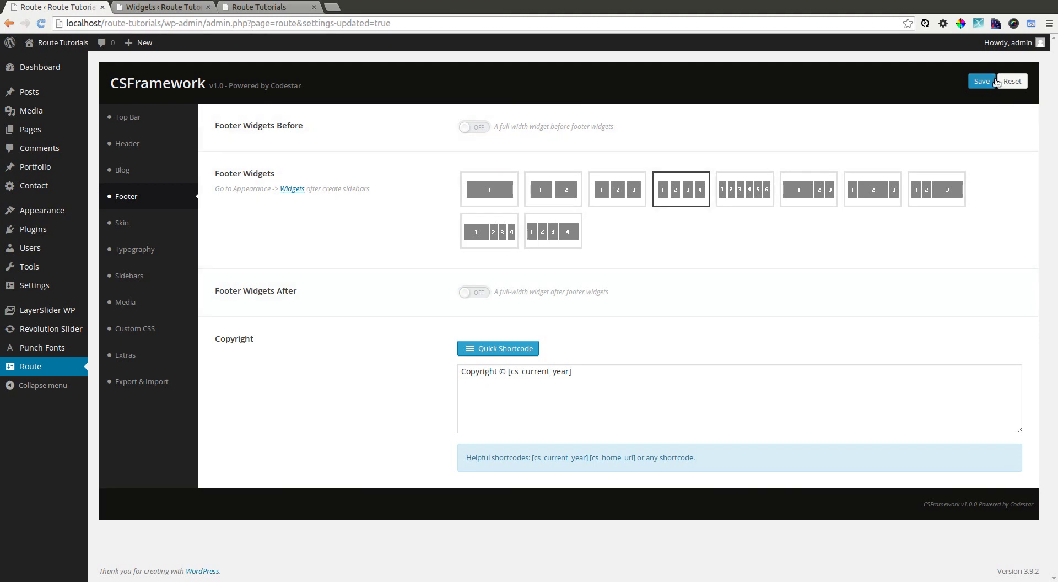
Step: Reload the site's front page and check the footer without the full-width widgets before and after the columns
{"action": "left_click", "coordinate": [259, 7]}
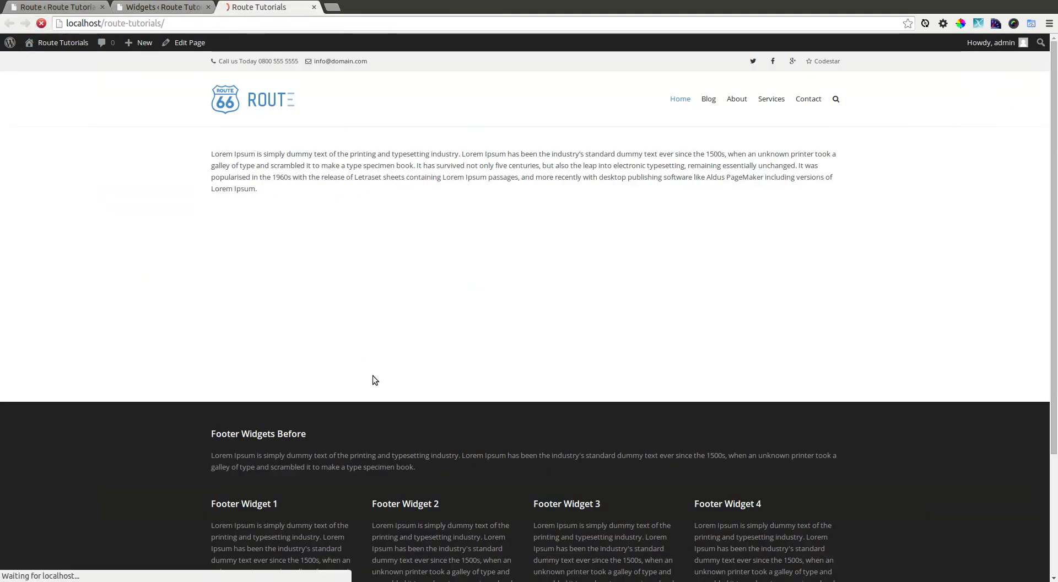
{"action": "scroll", "coordinate": [280, 457], "scroll_direction": "down", "scroll_amount": 2}
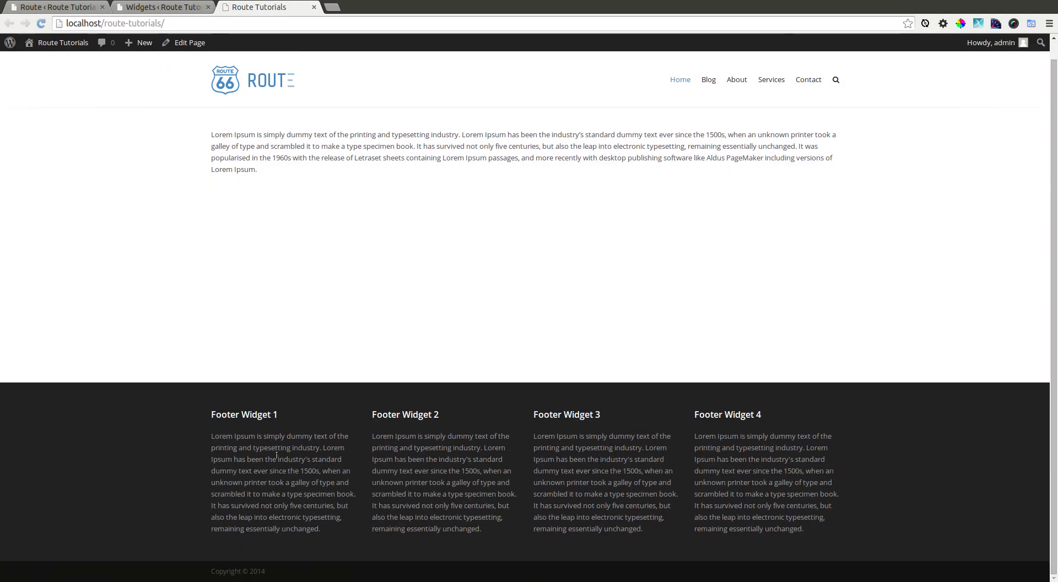
{"action": "scroll", "coordinate": [754, 470], "scroll_direction": "up", "scroll_amount": 2}
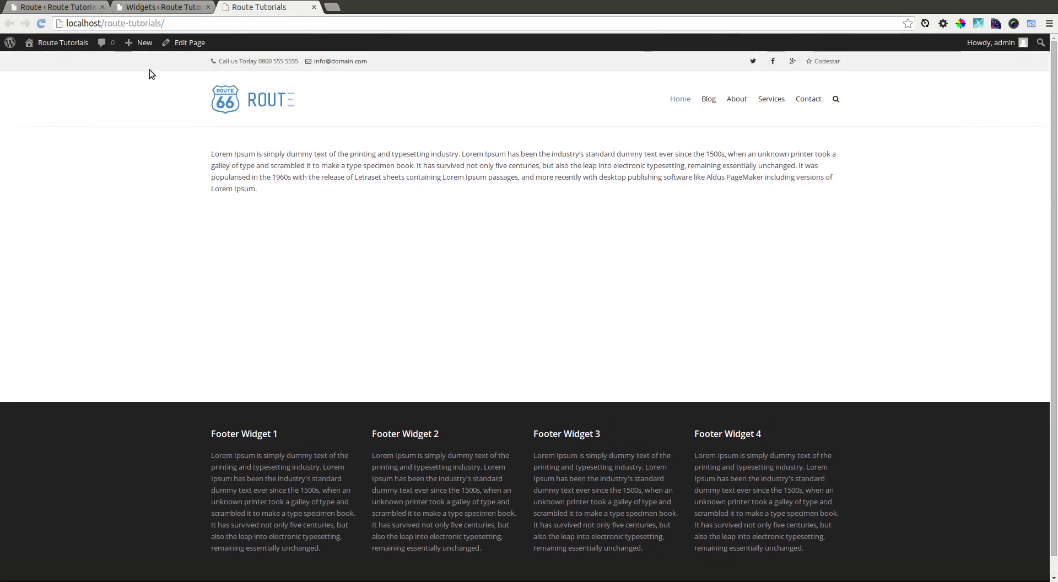
Step: Leave the theme's footer options and open the WordPress admin Dashboard
{"action": "left_click", "coordinate": [72, 7]}
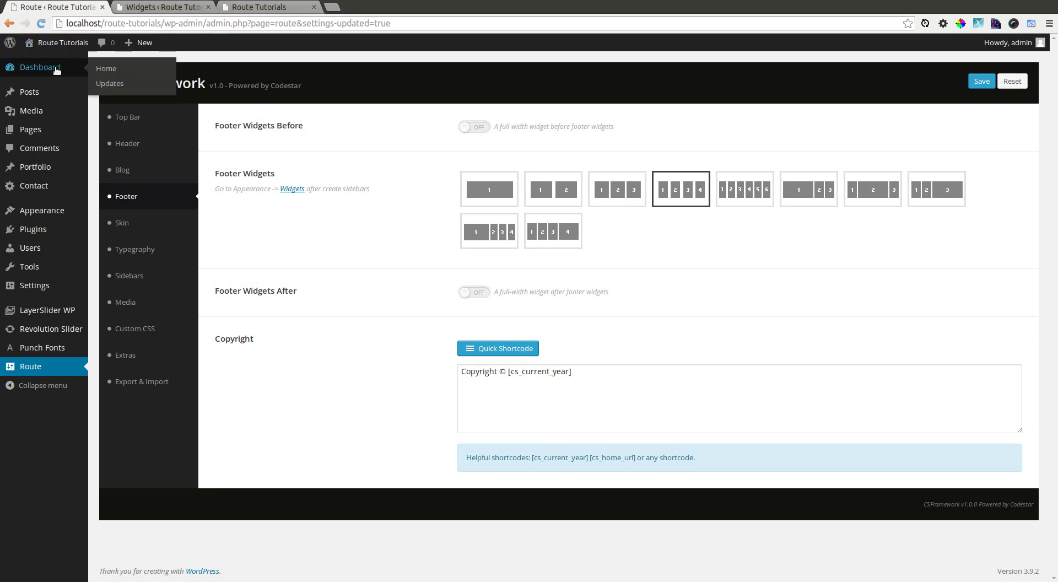
{"action": "left_click", "coordinate": [40, 67]}
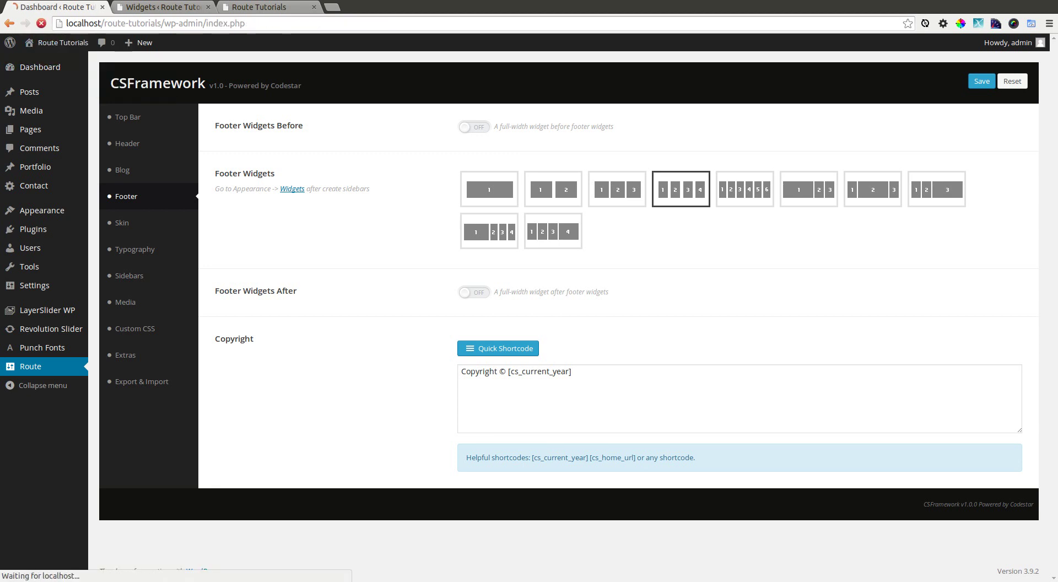